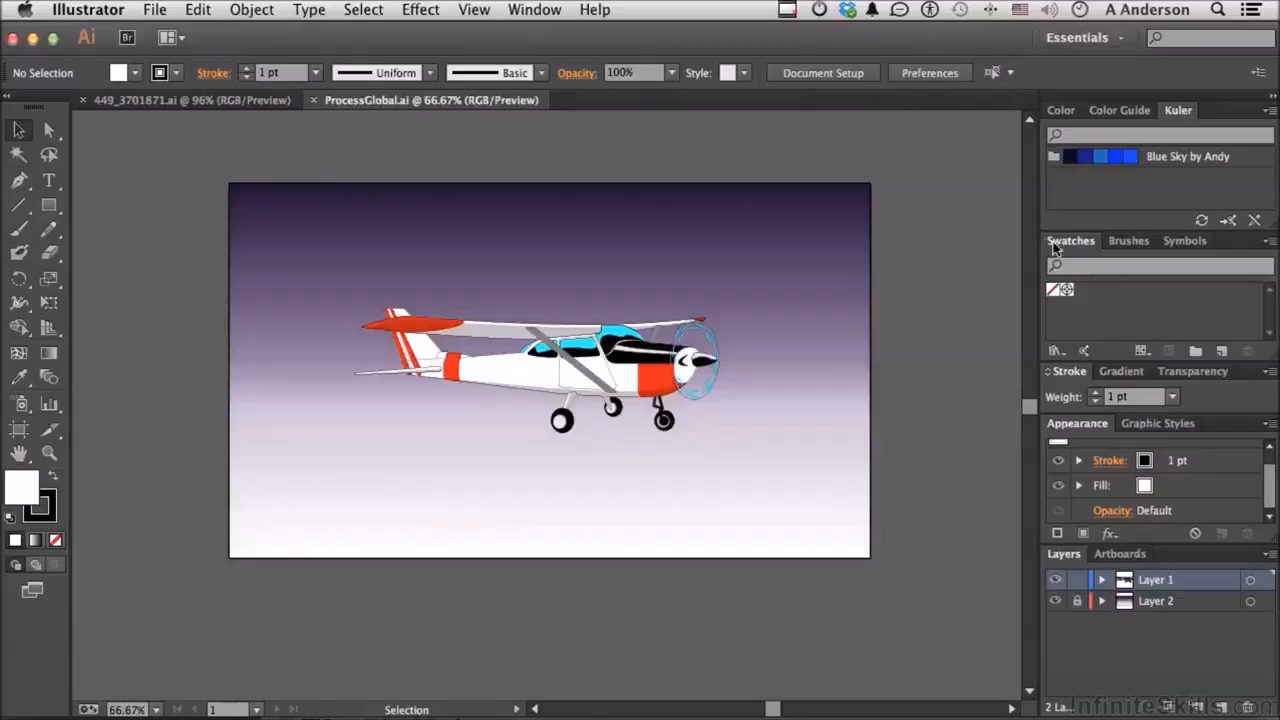
# Step: Float the Swatches panel over the canvas, view 449_3701871.ai, then return to ProcessGlobal.ai
pyautogui.moveTo(1066, 248)
pyautogui.mouseDown()
pyautogui.moveTo(845, 200)
pyautogui.moveTo(782, 158)
pyautogui.mouseUp()
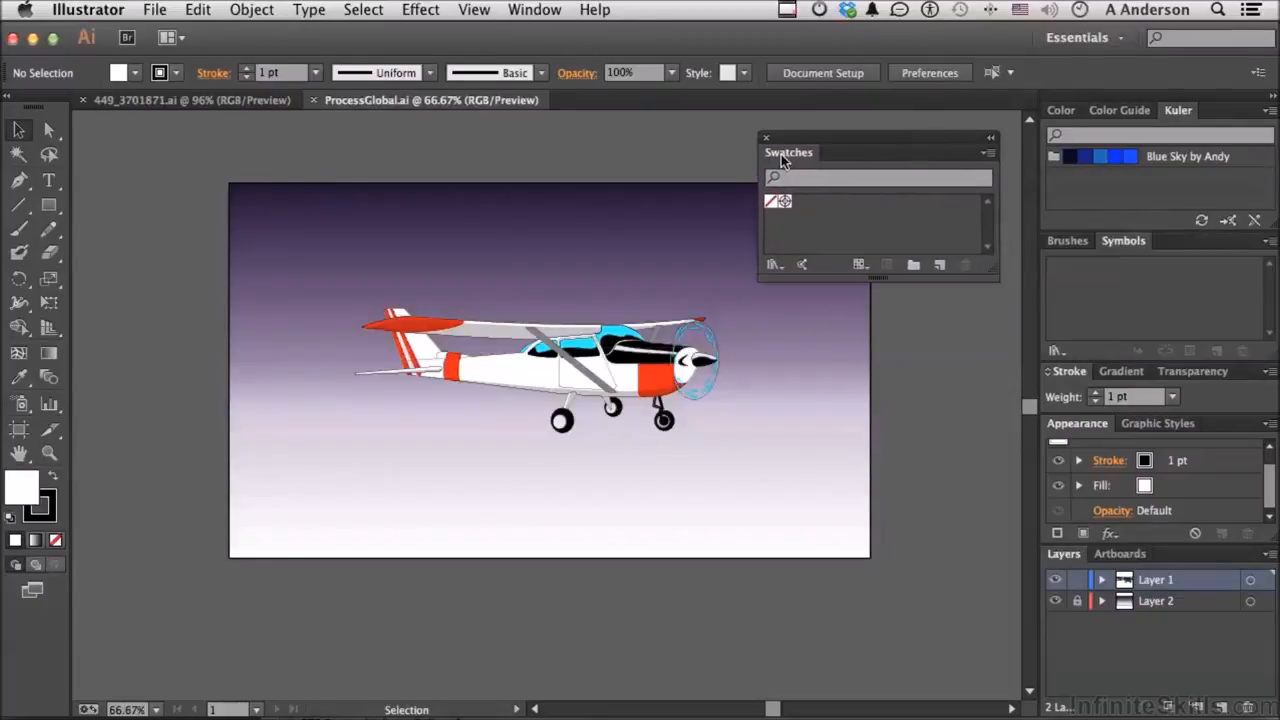
pyautogui.click(168, 101)
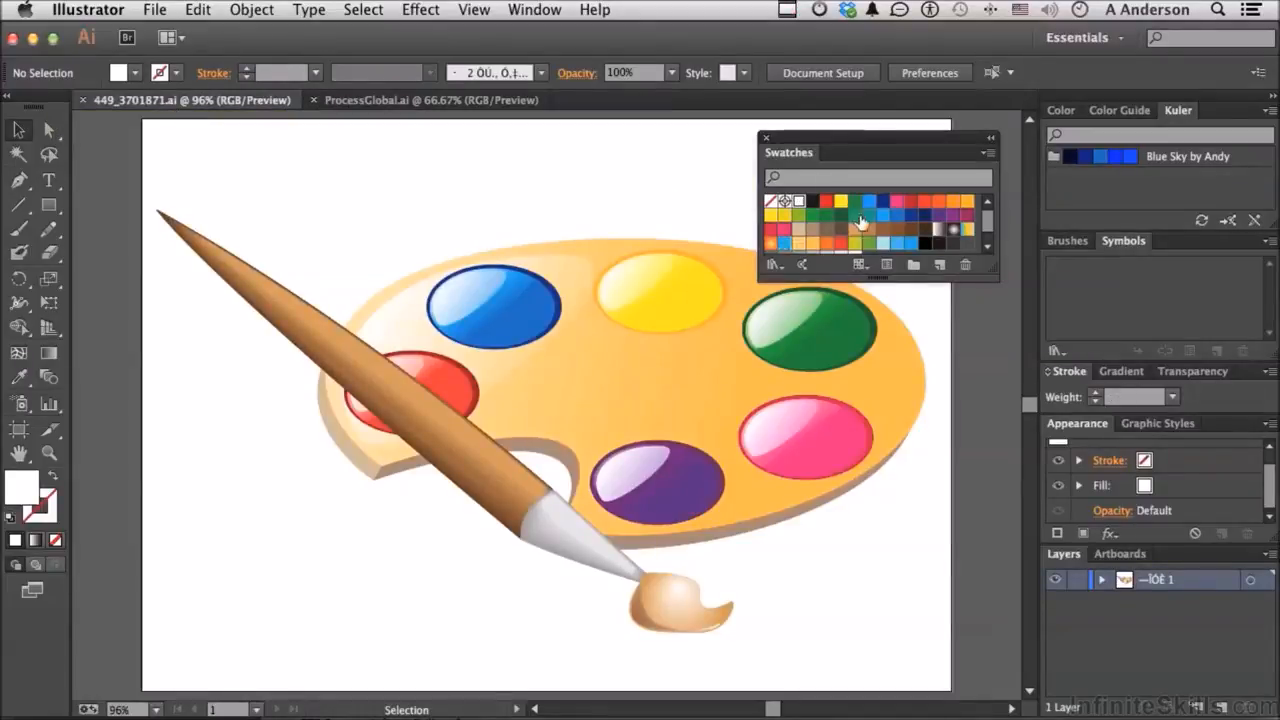
pyautogui.click(369, 104)
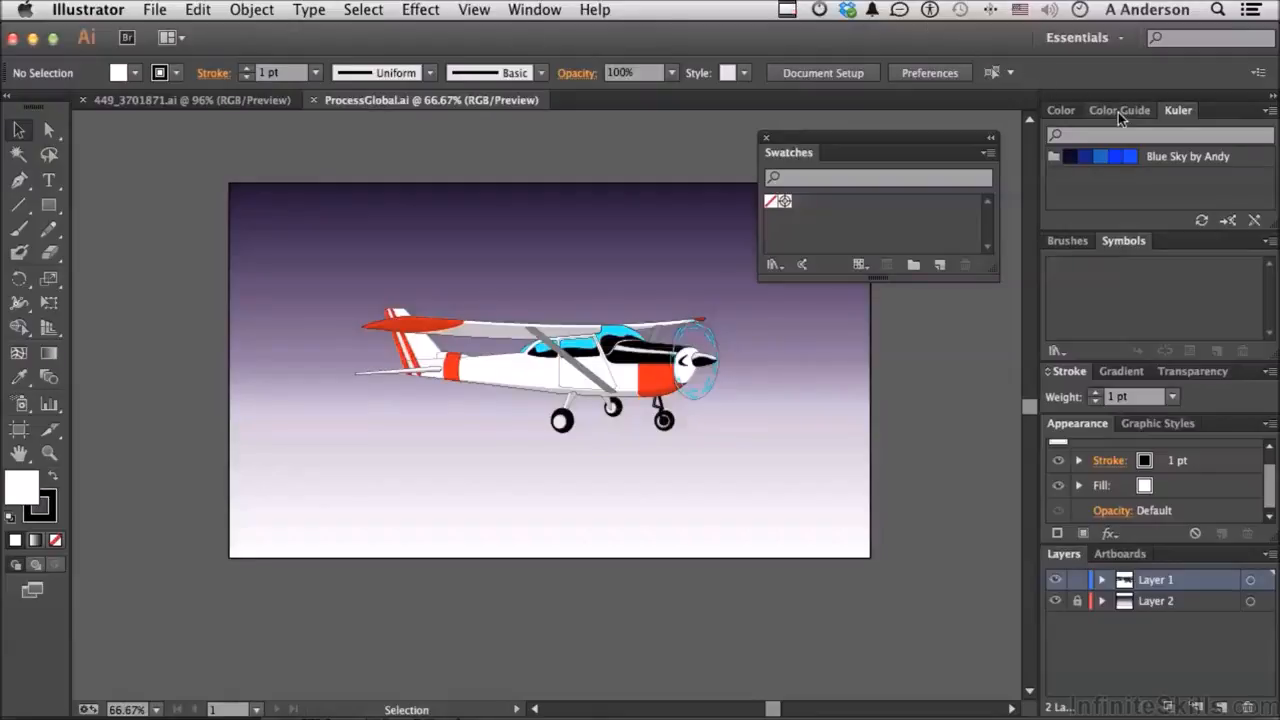
# Step: Show the Color spectrum, nudge the airplane group slightly right and down, and isolate it
pyautogui.click(1058, 111)
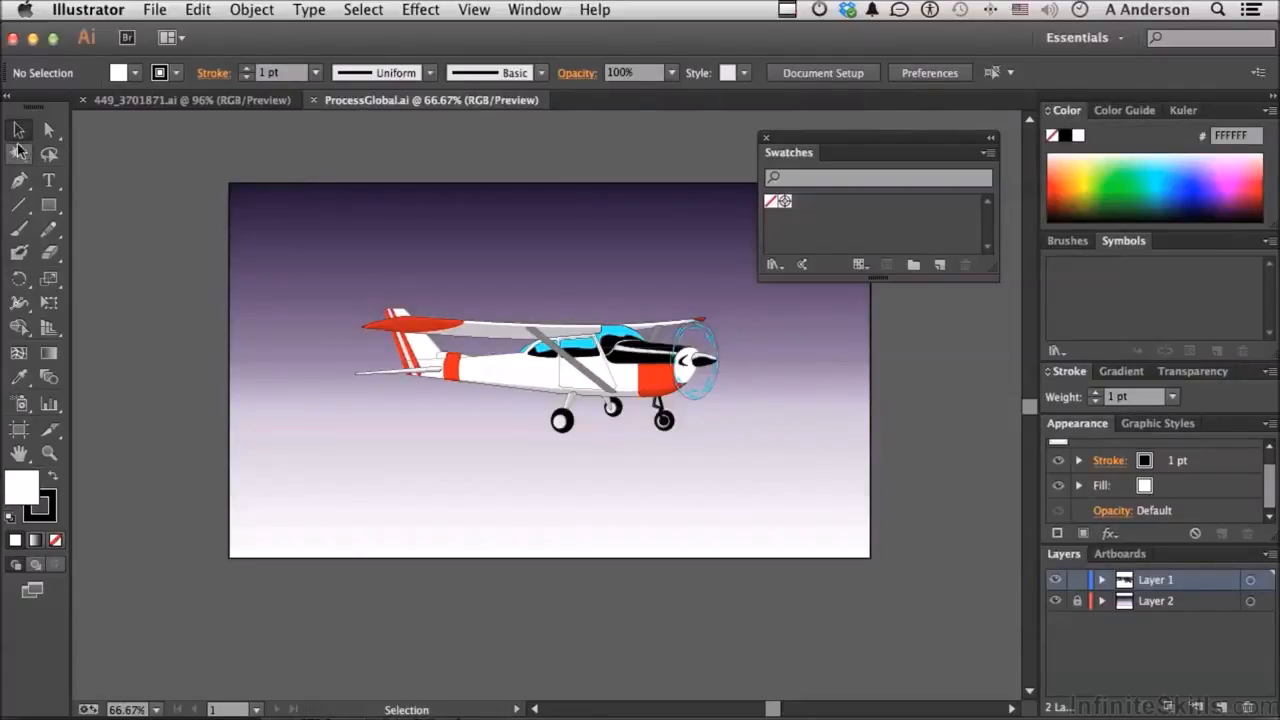
pyautogui.click(545, 388)
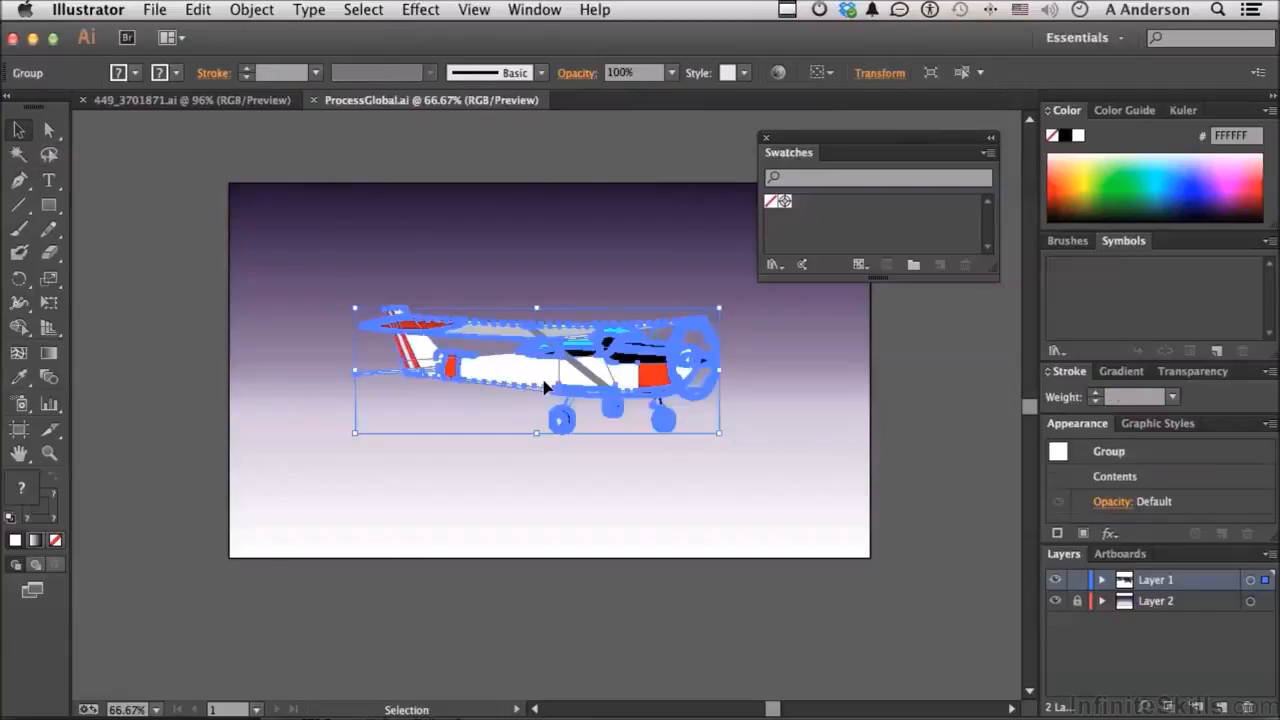
pyautogui.moveTo(545, 388); pyautogui.dragTo(551, 391)
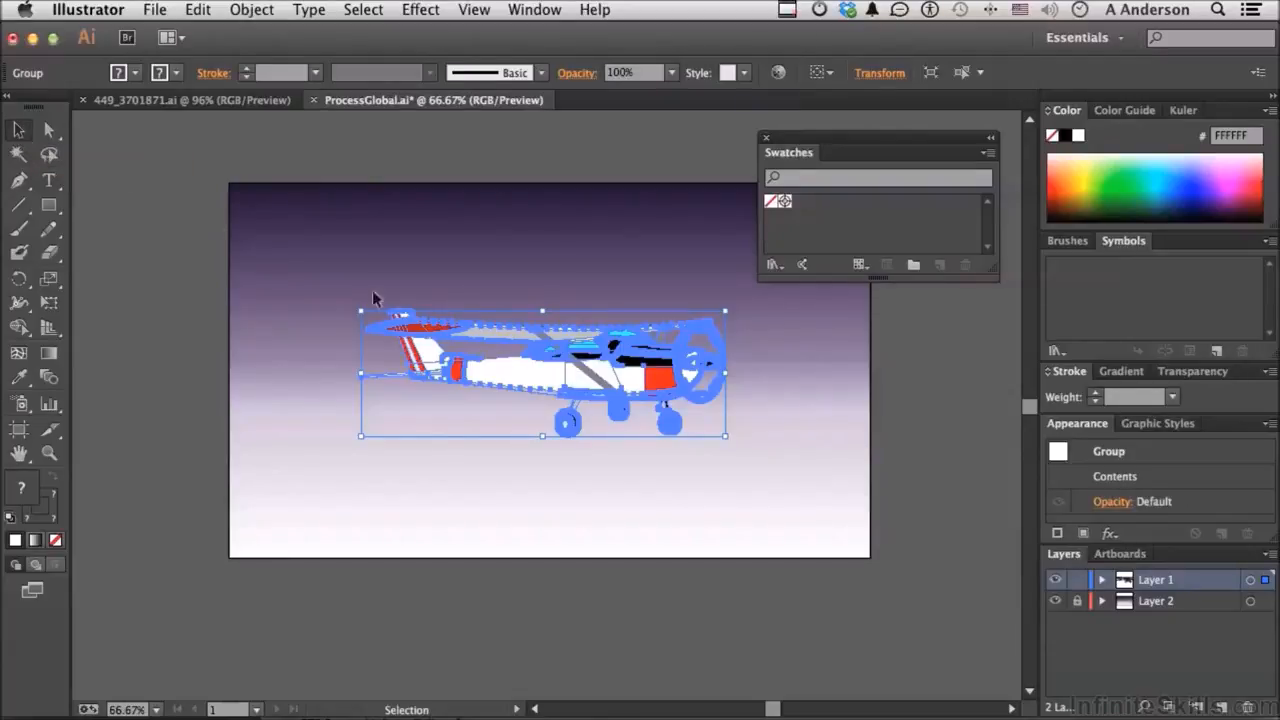
pyautogui.doubleClick(565, 380)
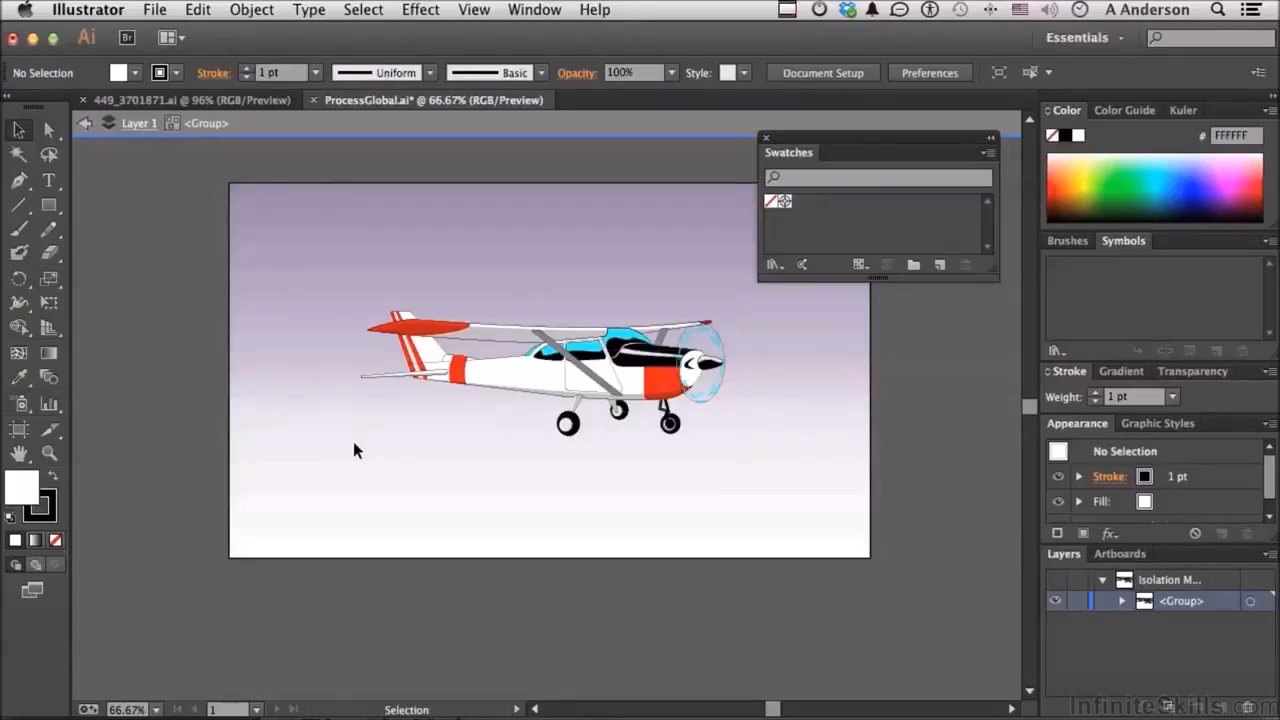
# Step: Select the fuselage inside the nested group and fill it green, then cyan from the spectrum
pyautogui.doubleClick(540, 380)
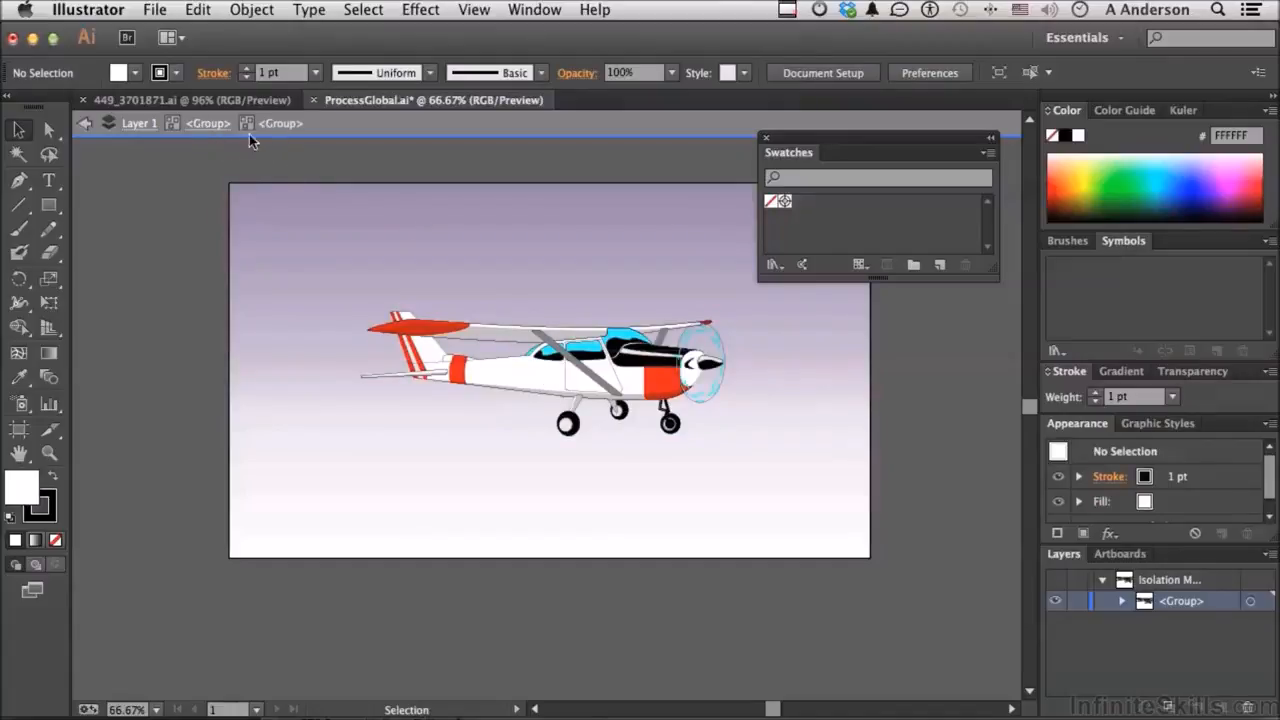
pyautogui.click(531, 376)
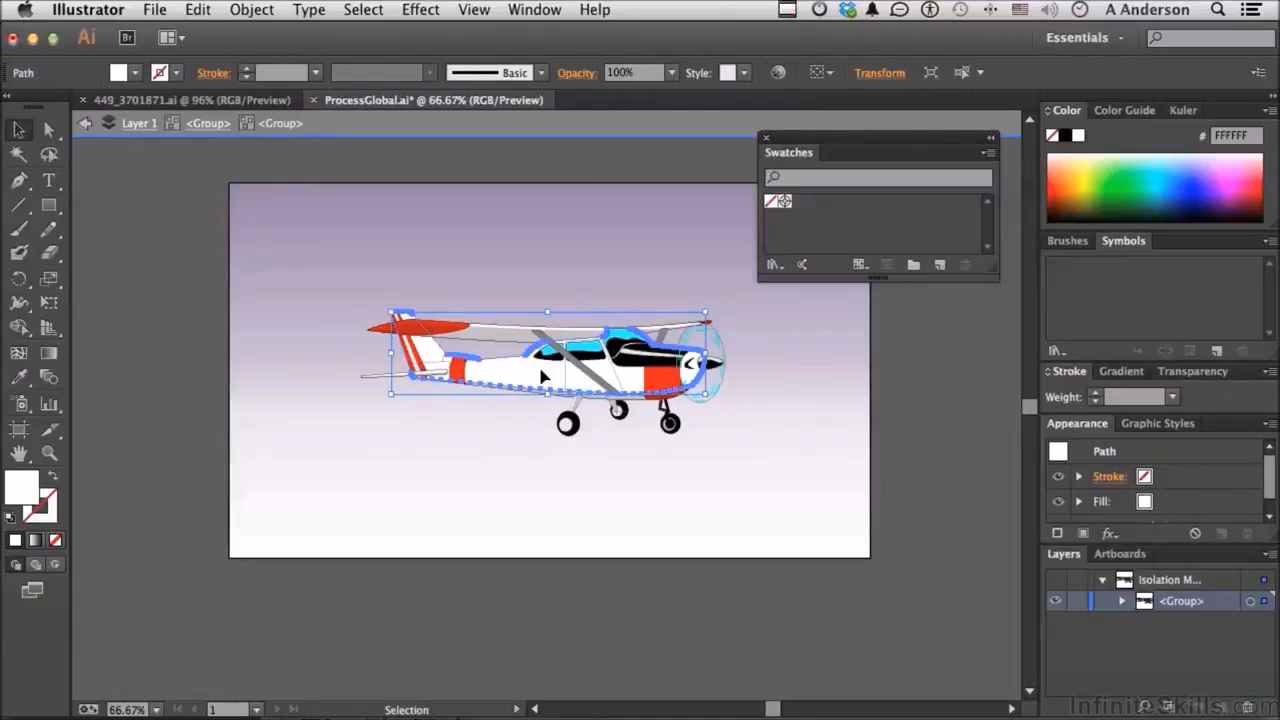
pyautogui.click(1135, 182)
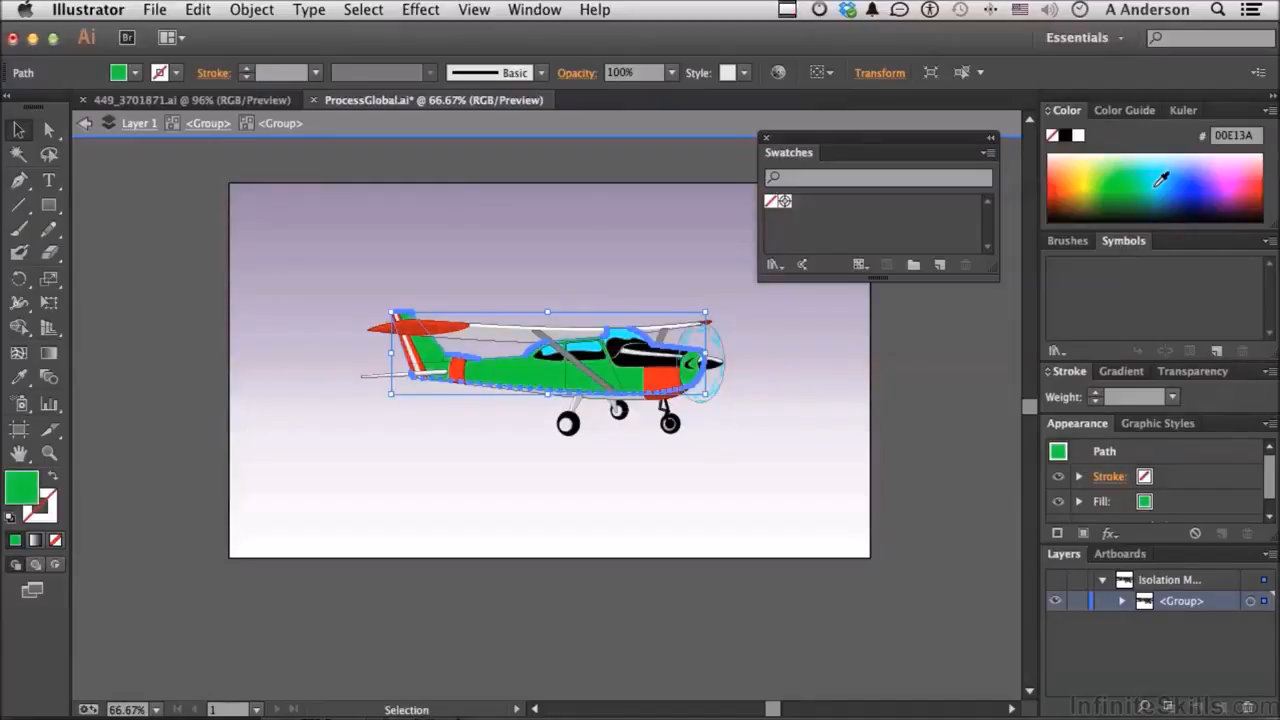
pyautogui.click(1161, 180)
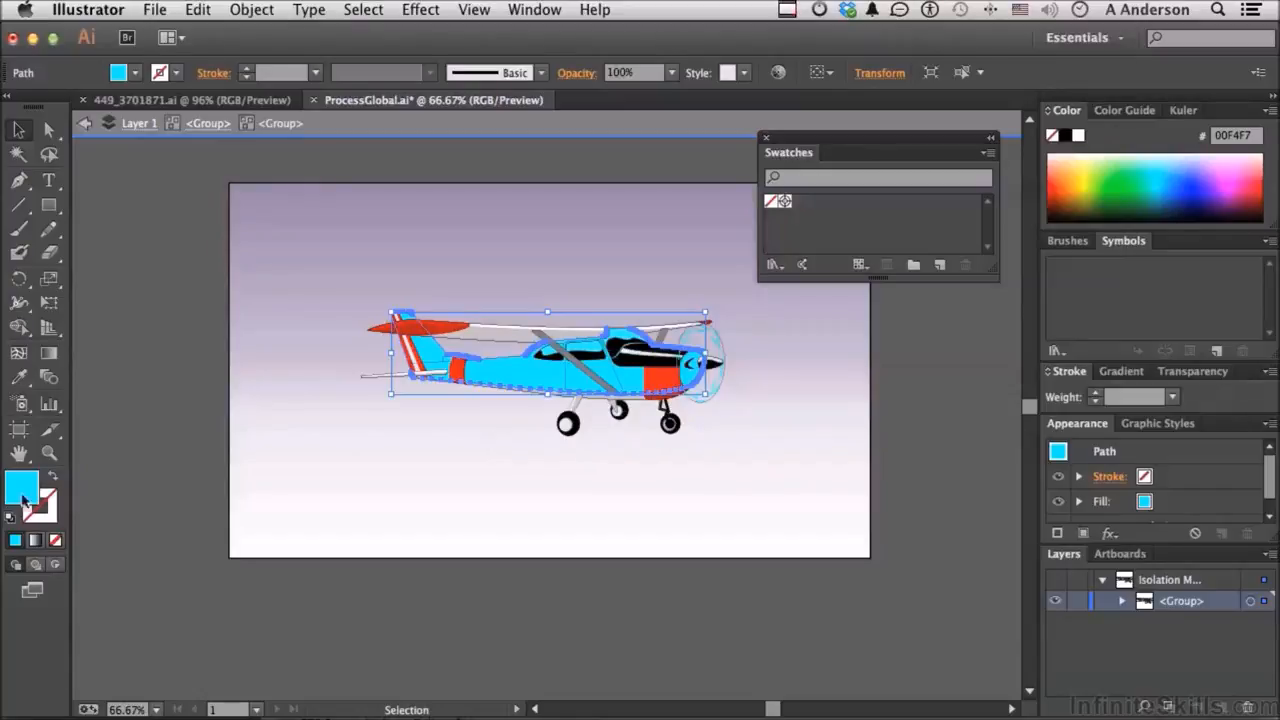
# Step: Undo a dragged-in swatch and start a new Process Color swatch from the fuselage fill
pyautogui.moveTo(22, 494); pyautogui.dragTo(852, 212)
pyautogui.press('super+z')
pyautogui.click(939, 264)
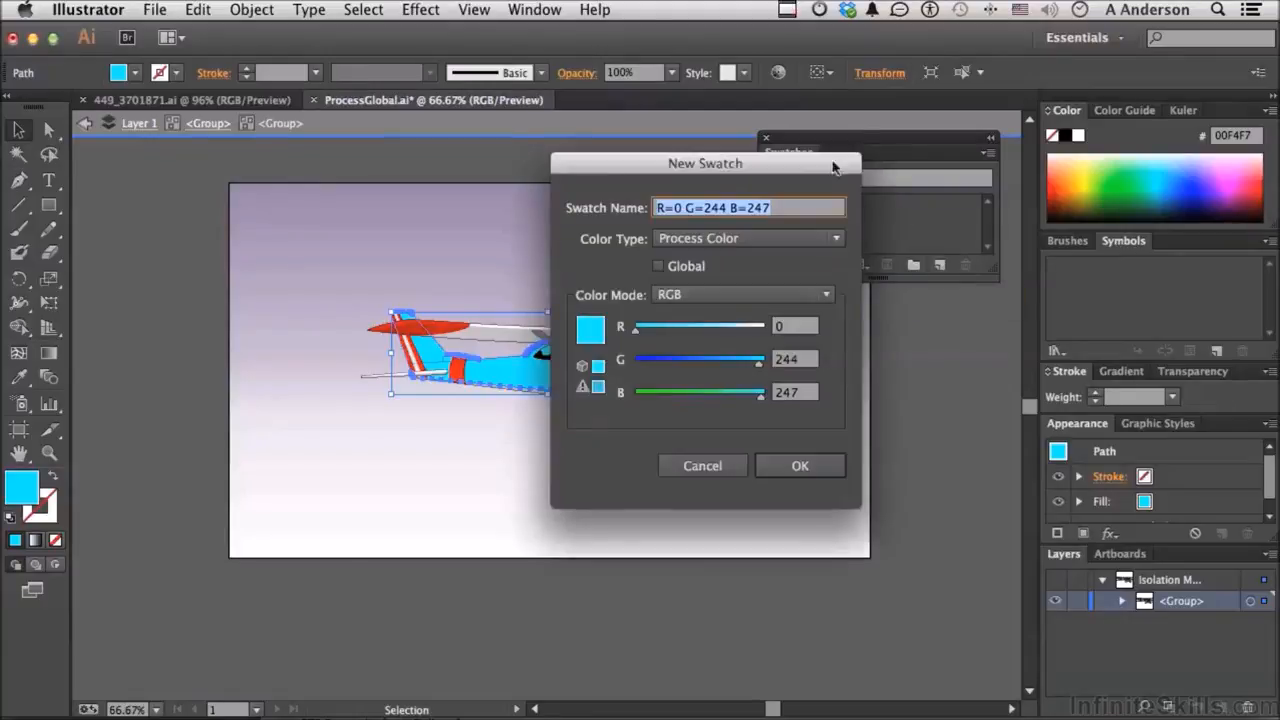
pyautogui.moveTo(779, 169); pyautogui.dragTo(969, 199)
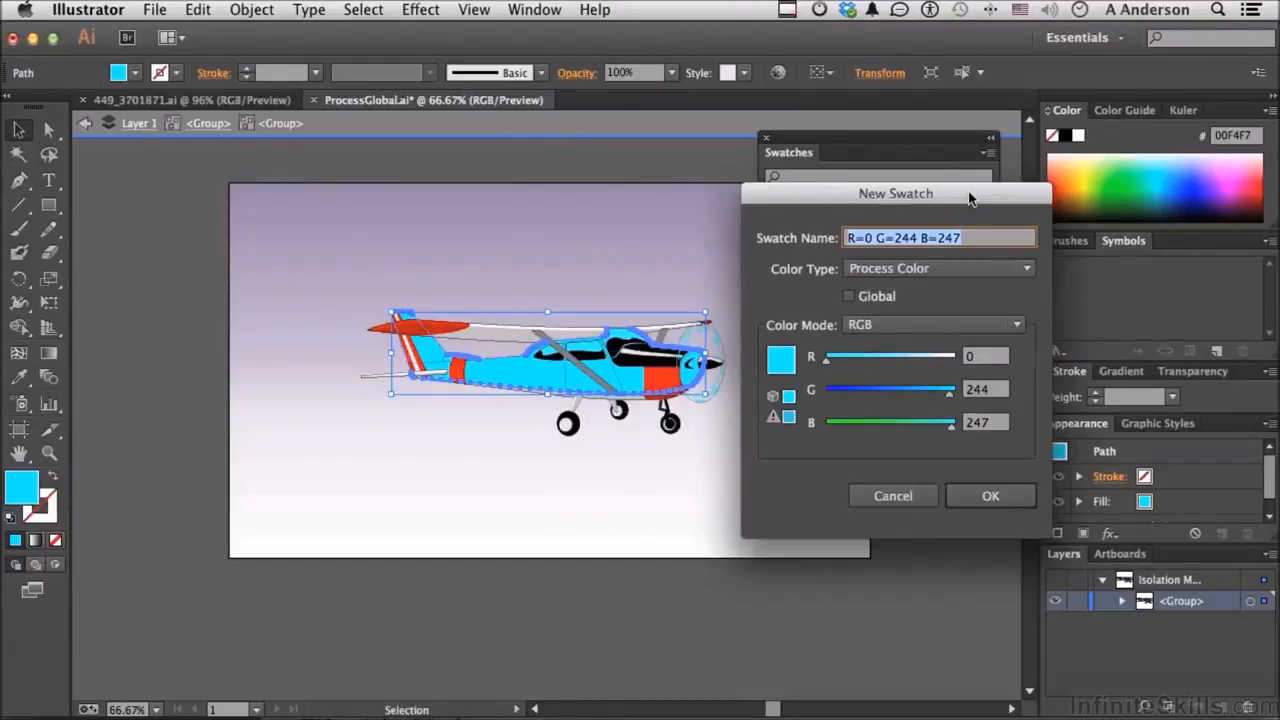
pyautogui.click(984, 270)
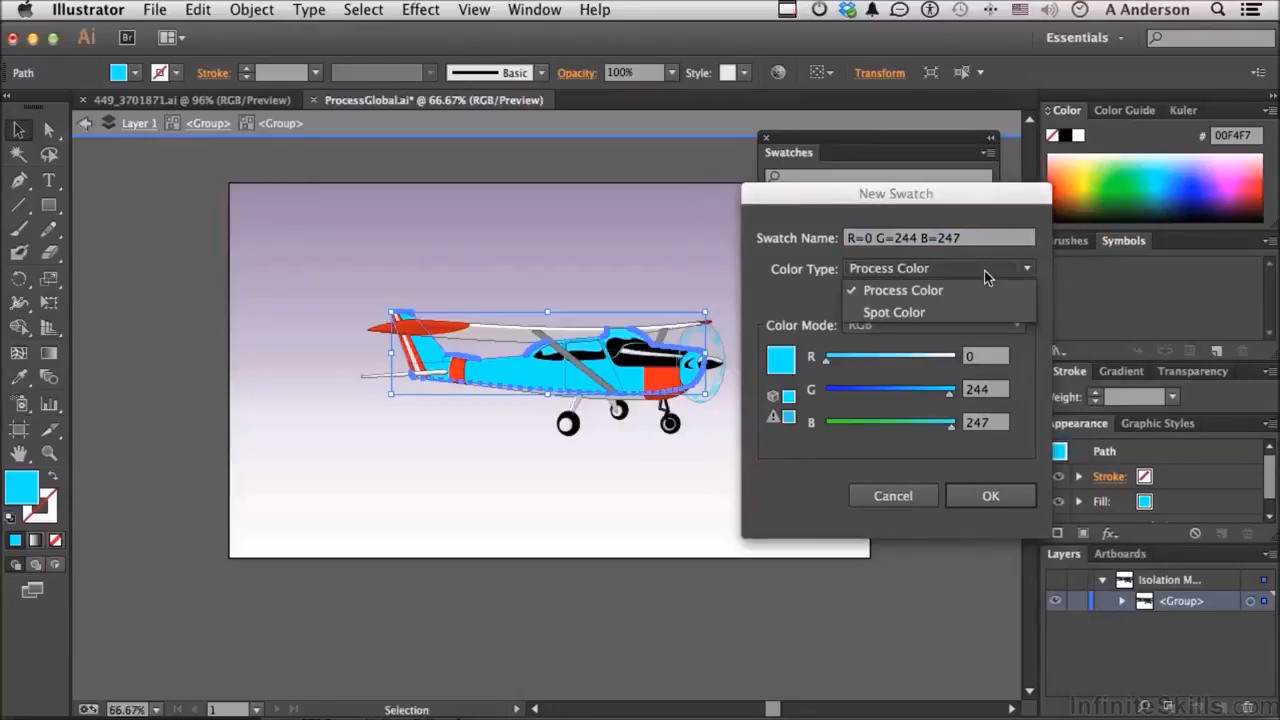
pyautogui.click(984, 270)
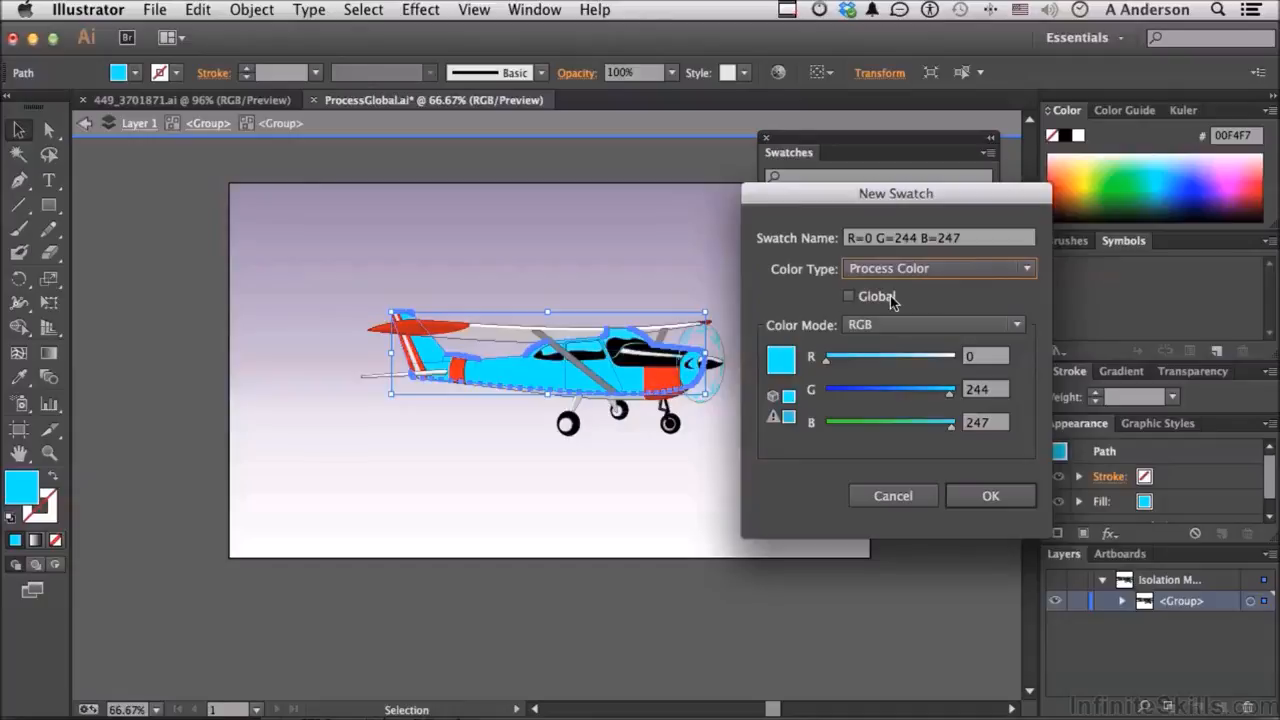
# Step: Keep RGB mode, snap to in-gamut R=103 G=202 B=219, and name the swatch 'Airplane Color'
pyautogui.click(896, 328)
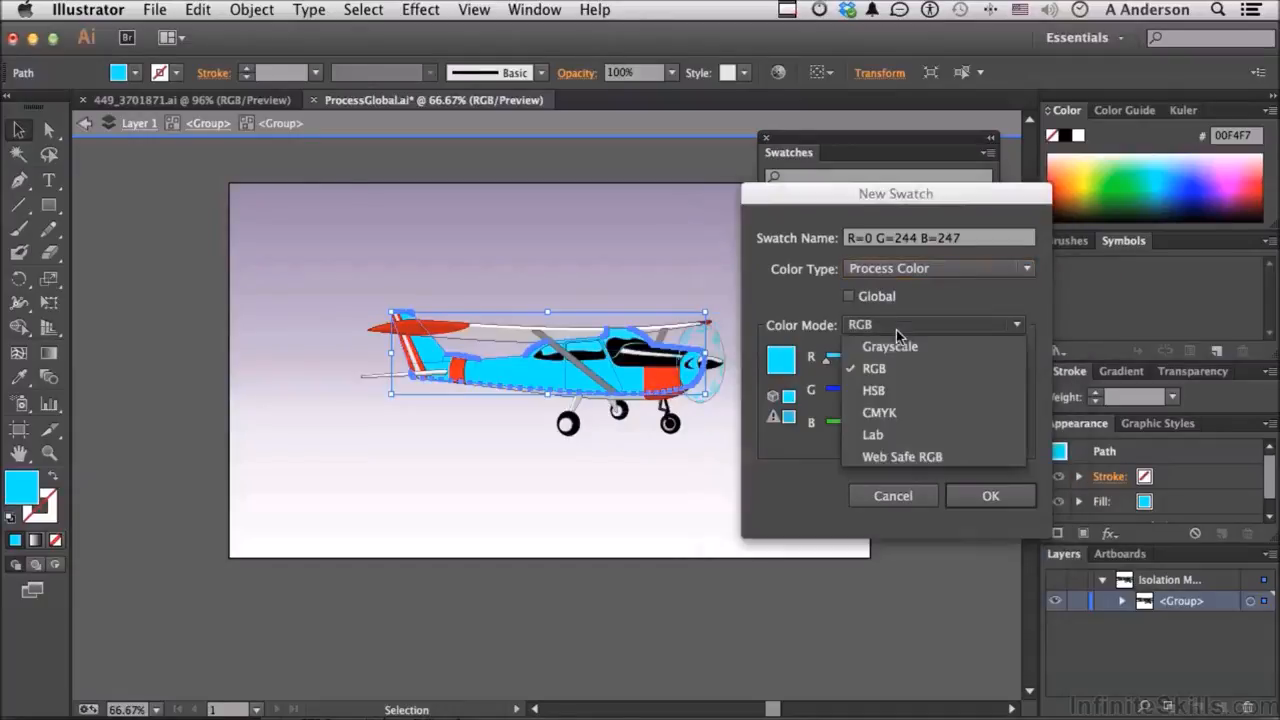
pyautogui.click(896, 330)
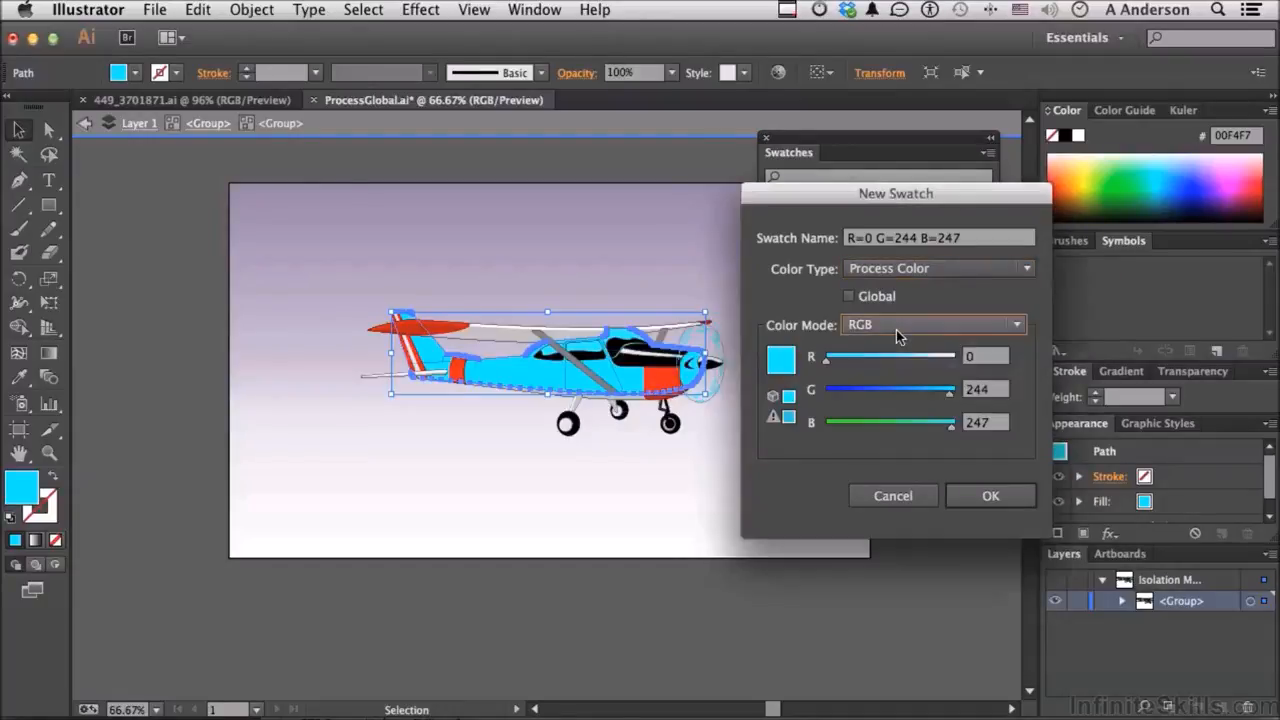
pyautogui.click(789, 419)
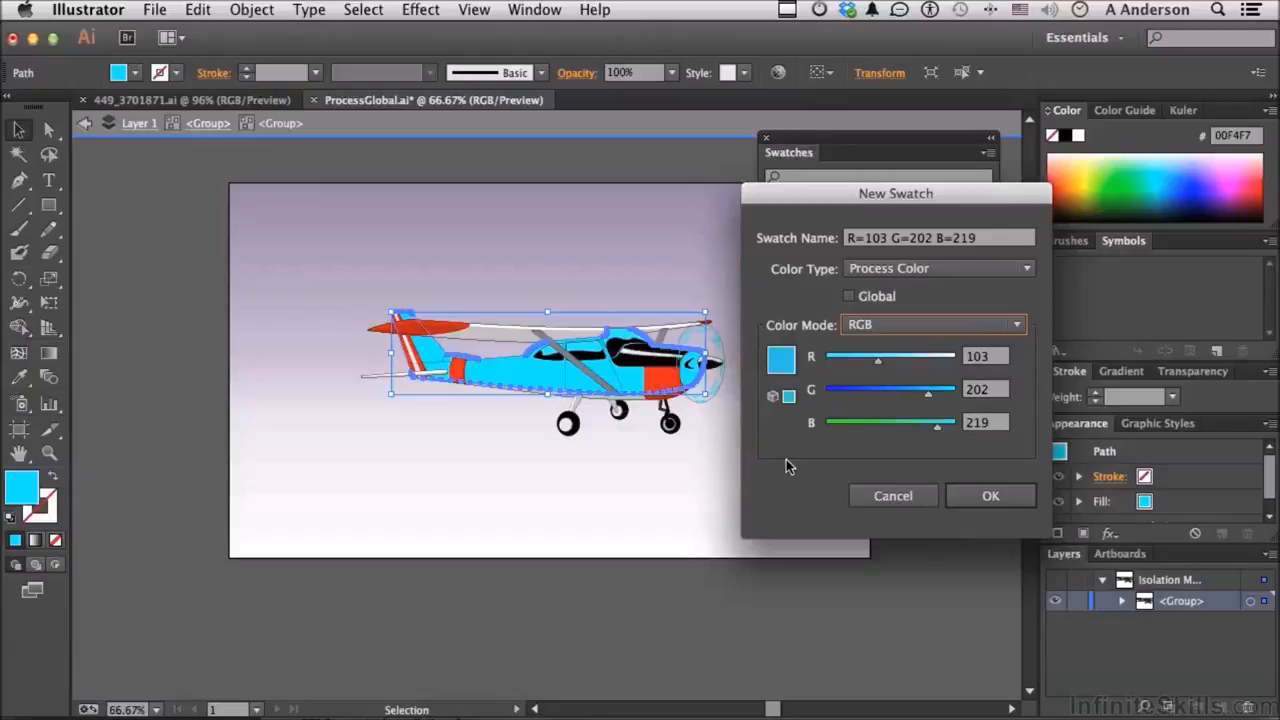
pyautogui.tripleClick(919, 238)
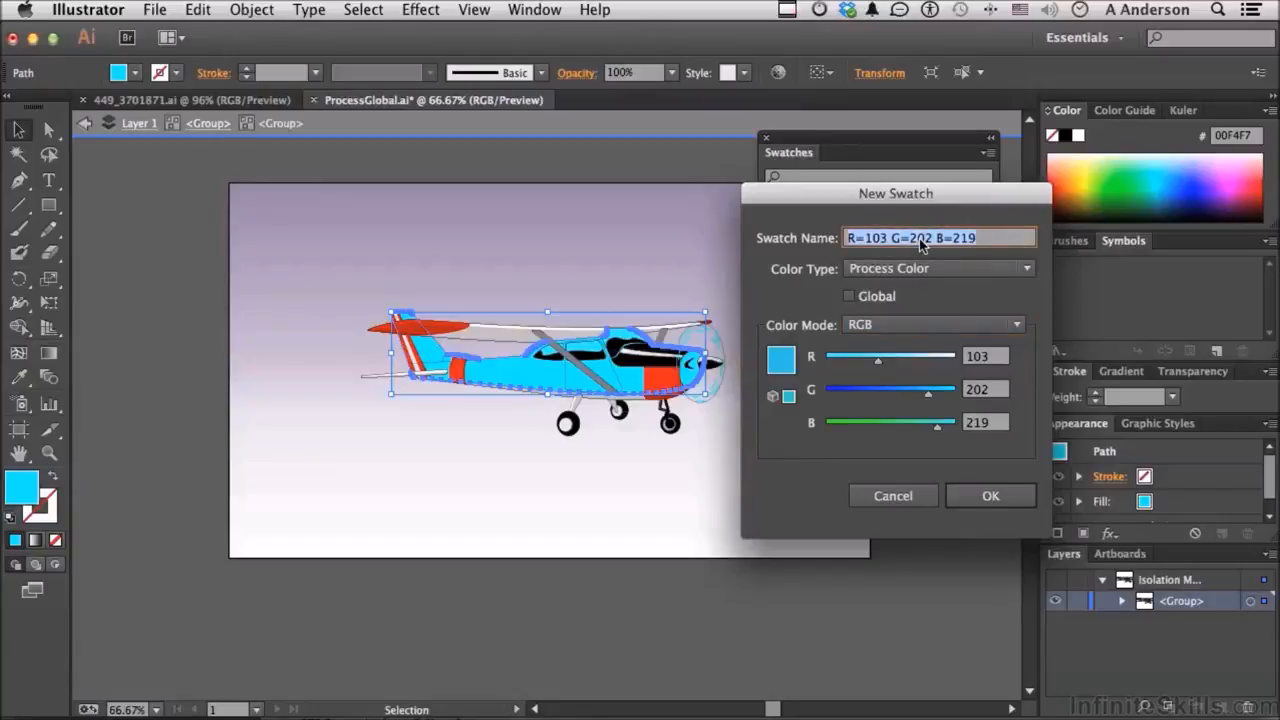
pyautogui.write('Airplan')
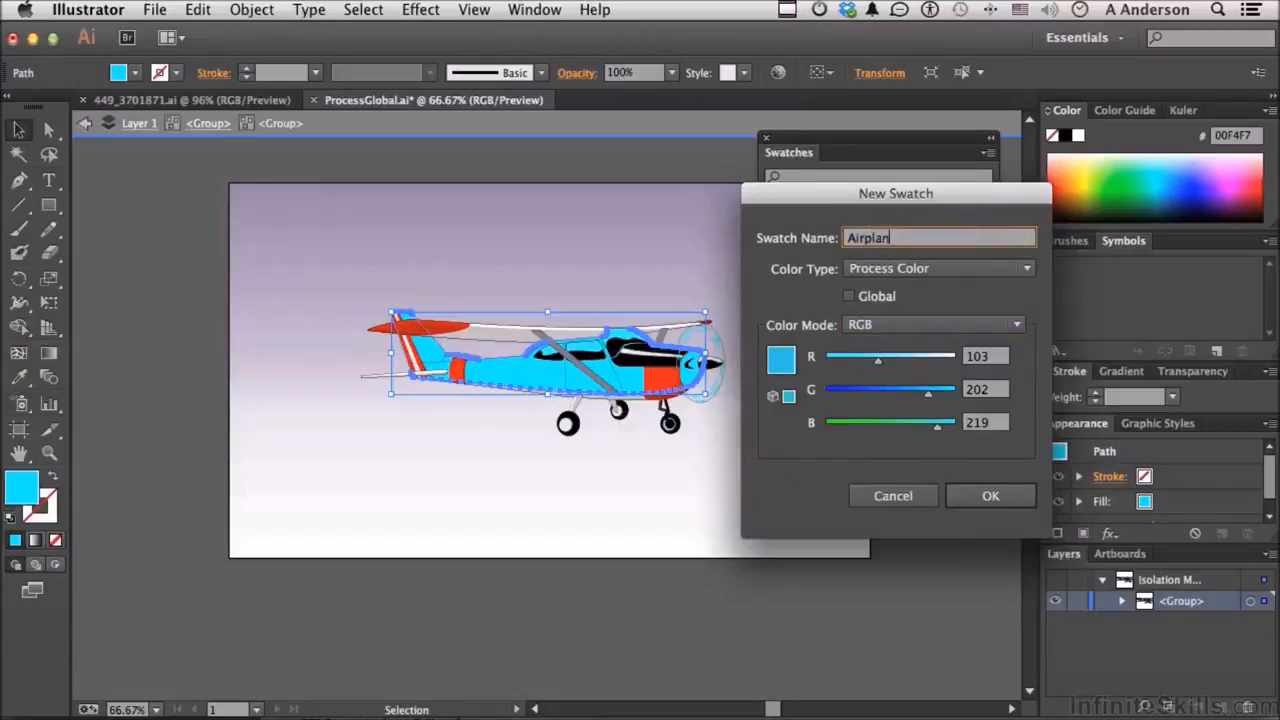
pyautogui.write('e Color')
pyautogui.click(986, 495)
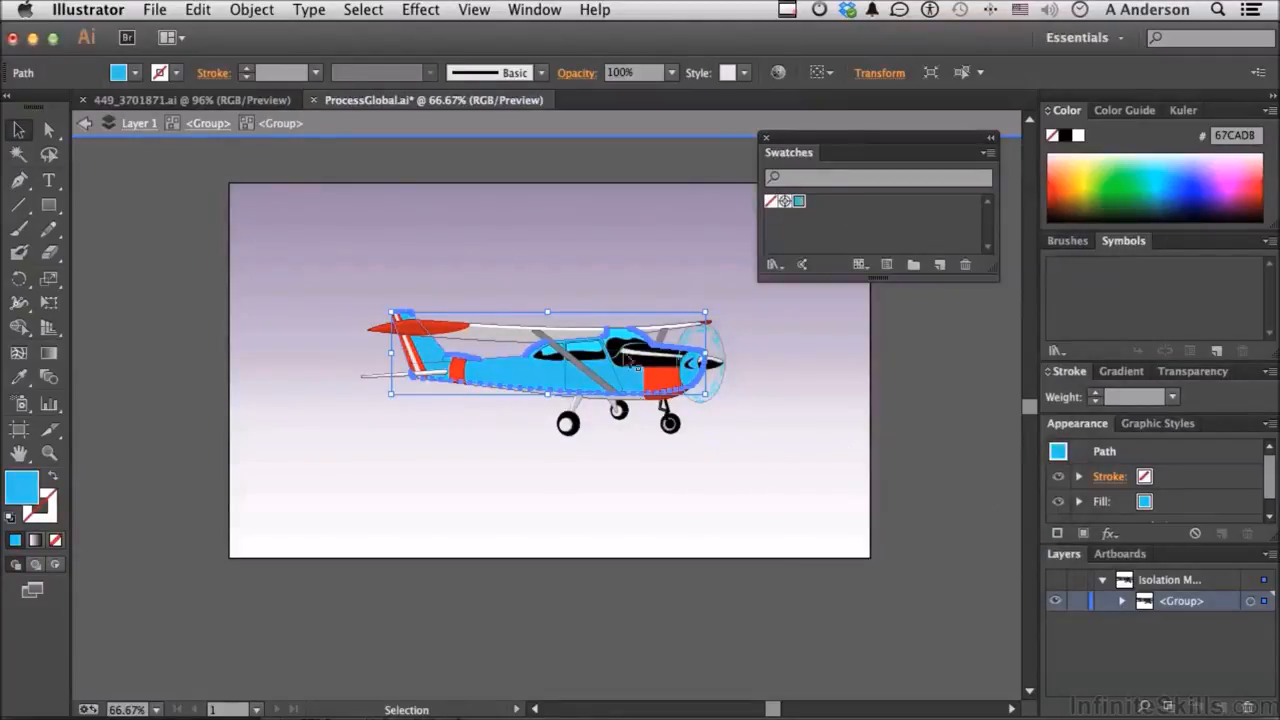
# Step: Fill the upper wing with Airplane Color, then exit isolation mode and deselect everything
pyautogui.click(503, 340)
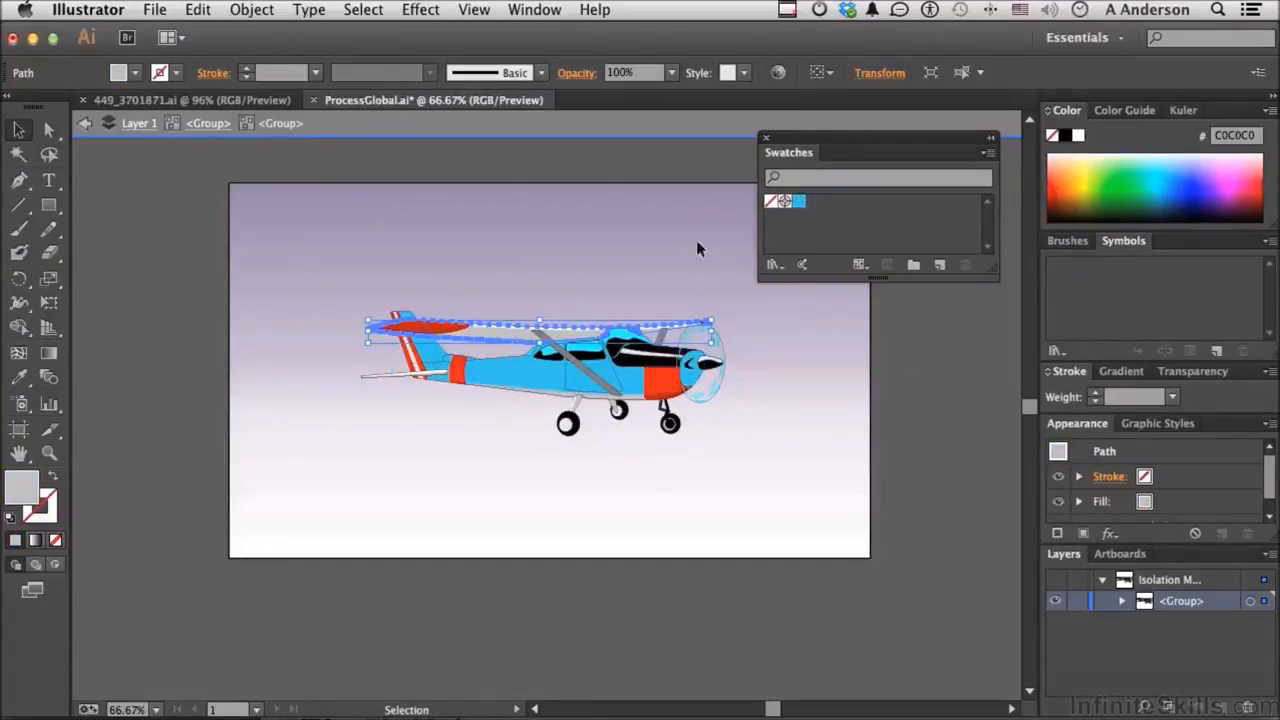
pyautogui.click(799, 203)
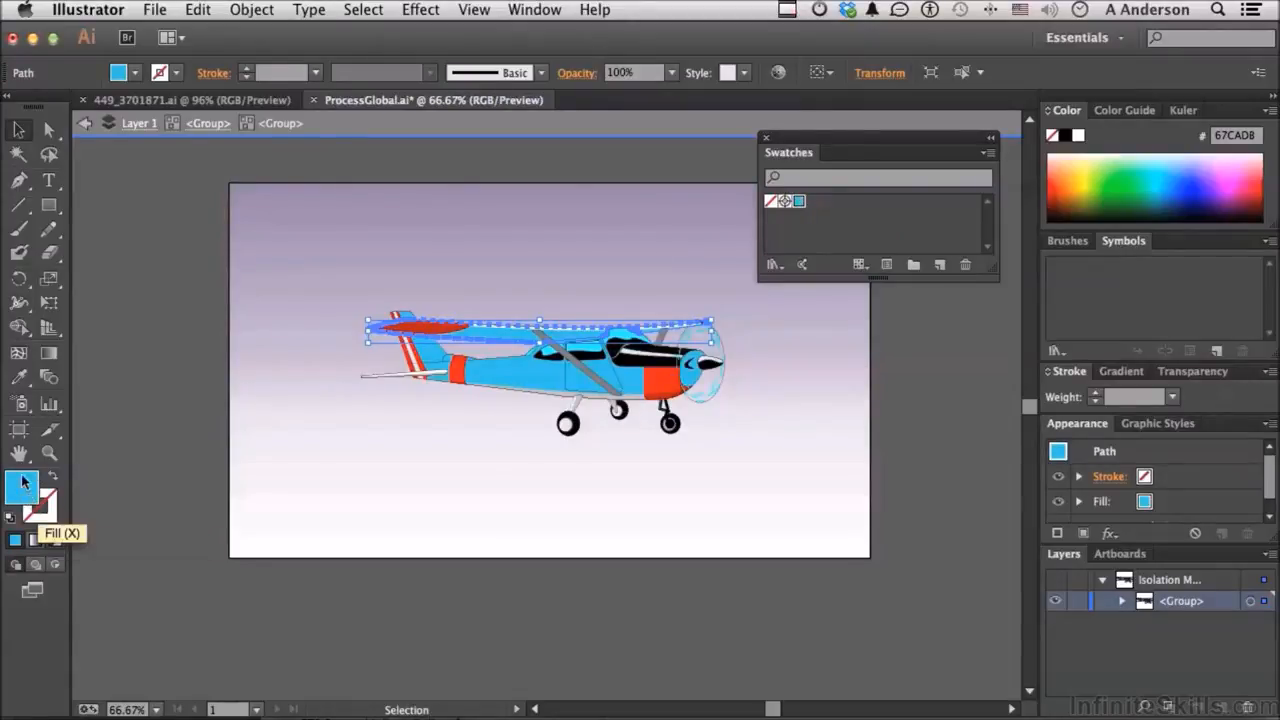
pyautogui.click(44, 515)
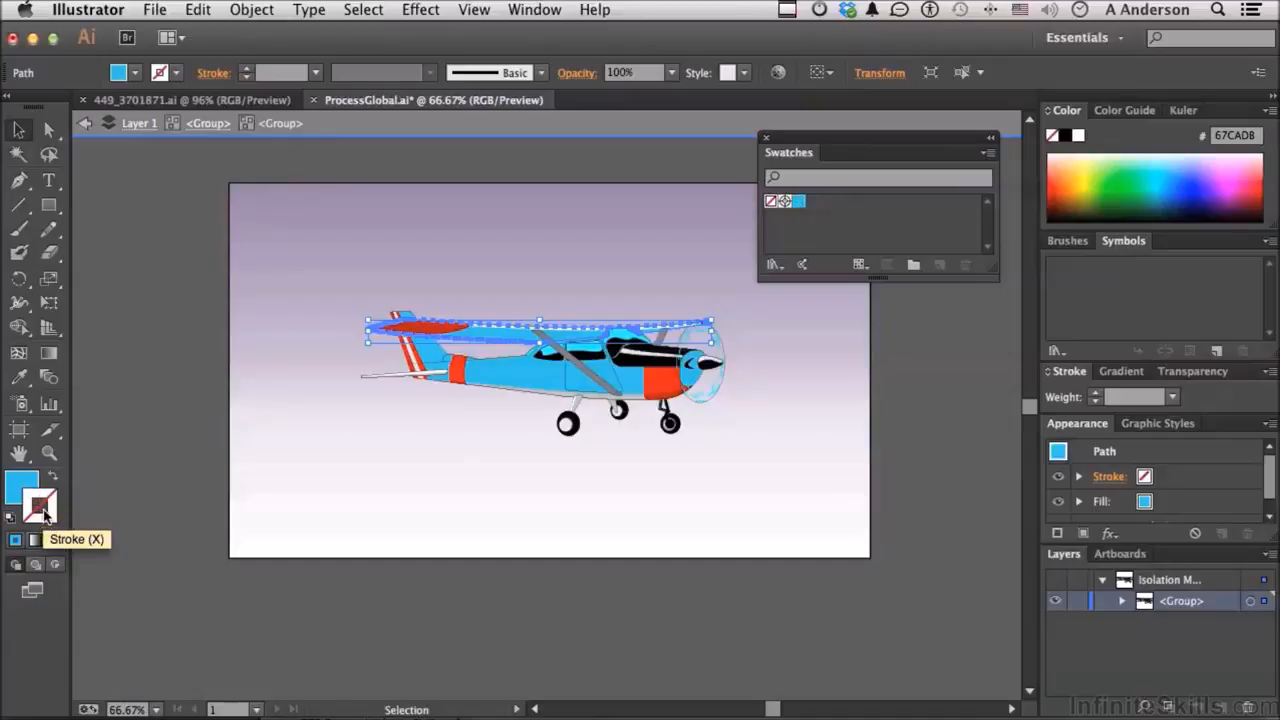
pyautogui.click(17, 489)
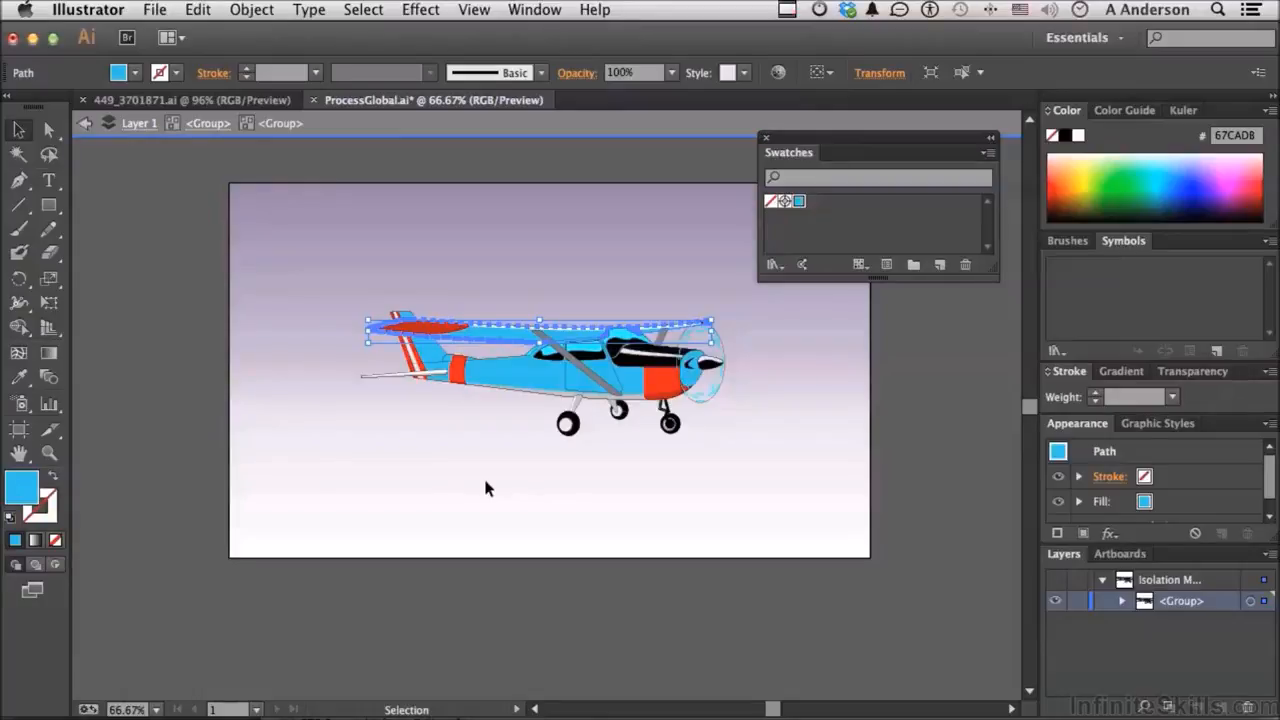
pyautogui.doubleClick(267, 243)
pyautogui.click(267, 243)
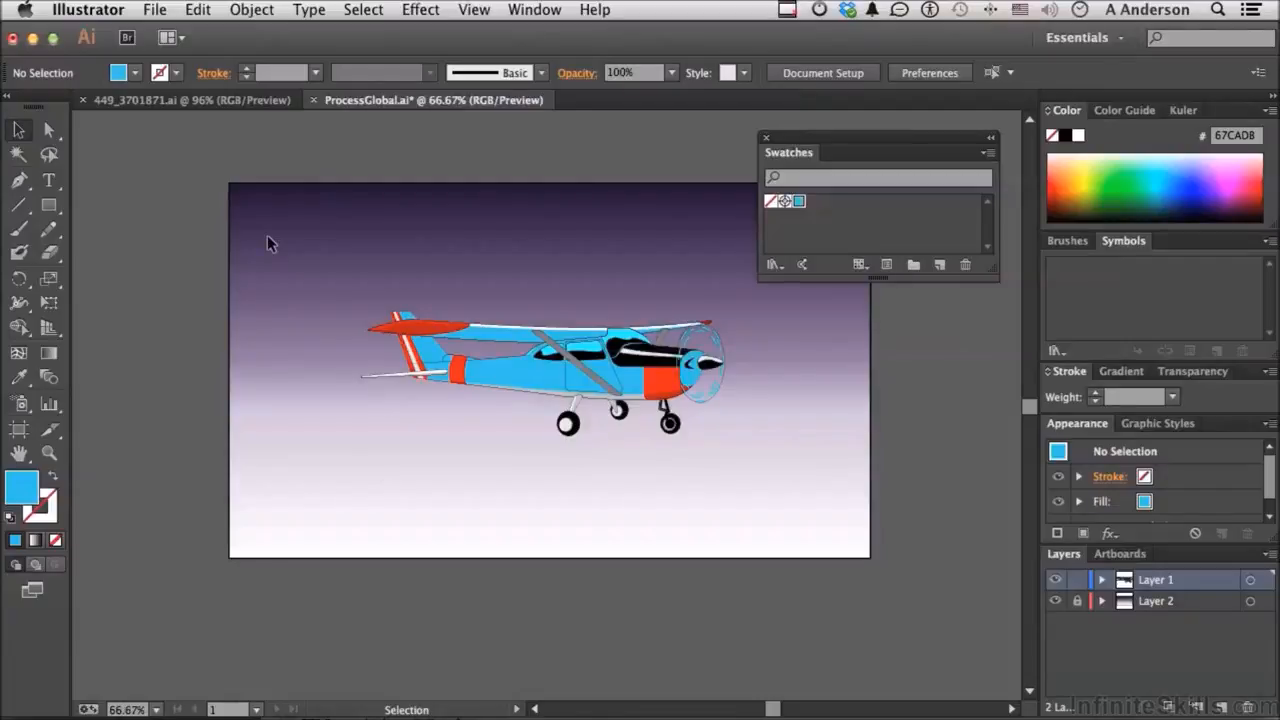
pyautogui.doubleClick(799, 203)
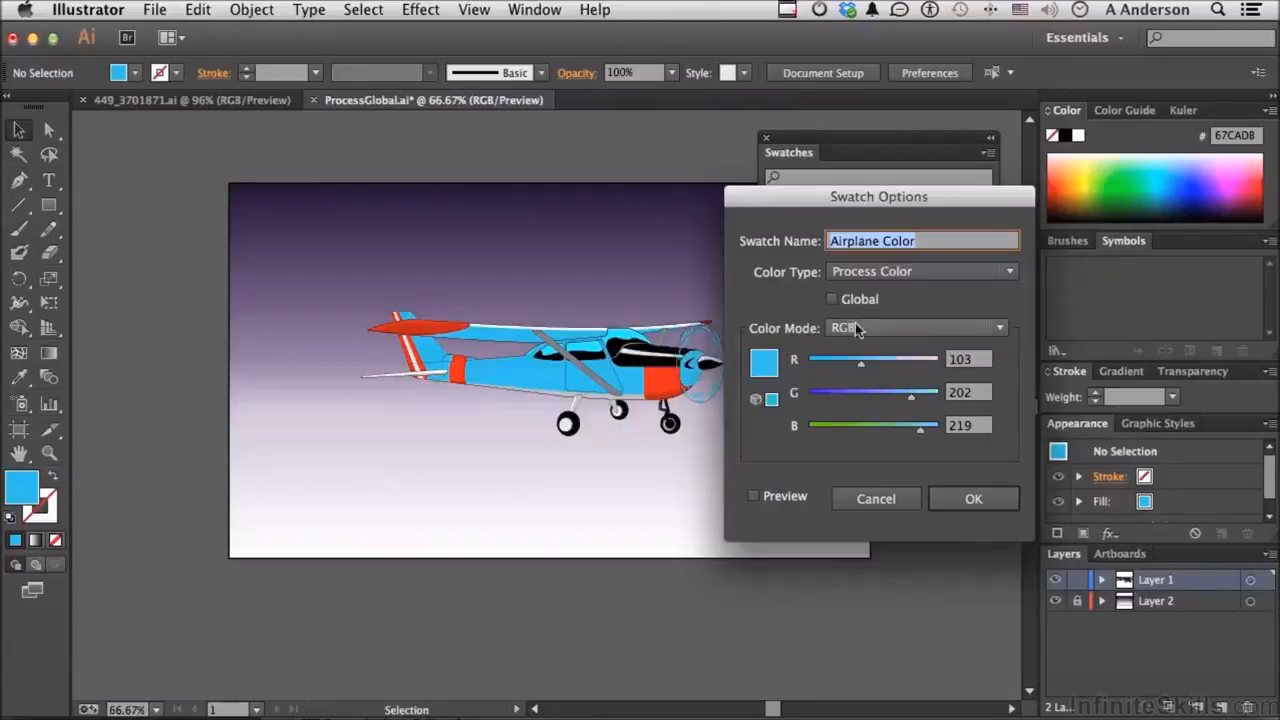
pyautogui.click(873, 500)
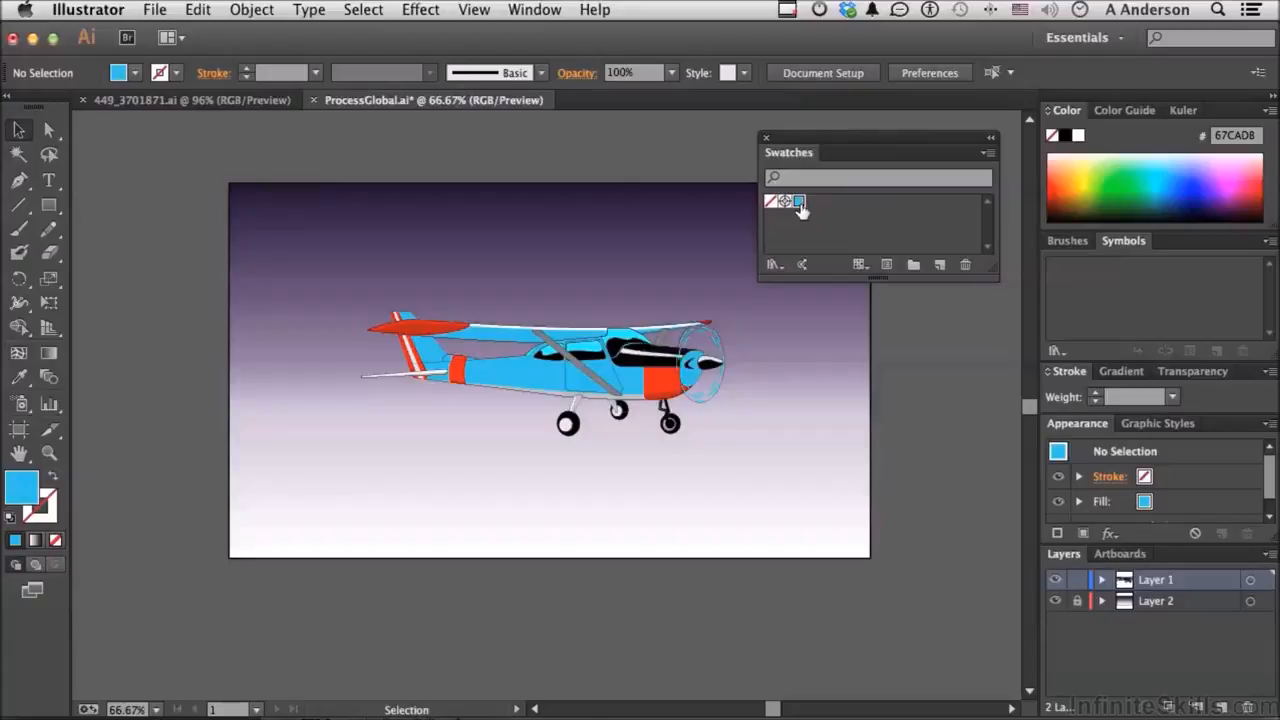
pyautogui.click(965, 268)
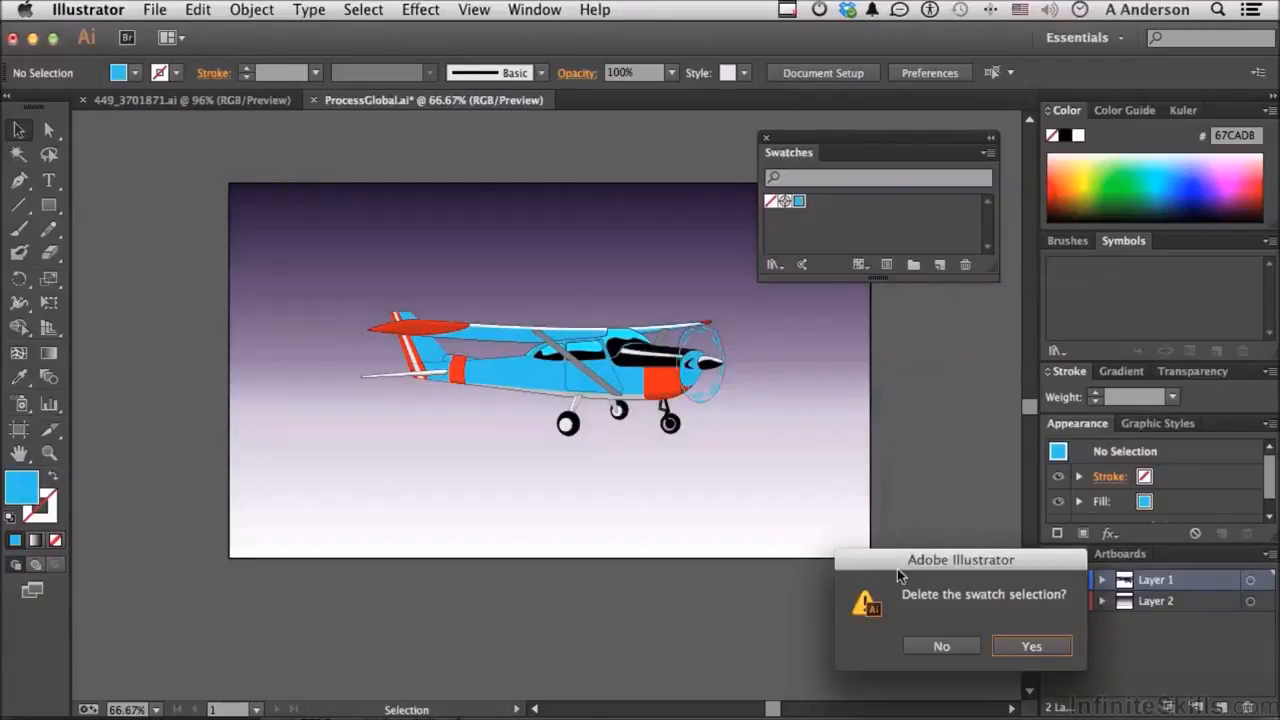
pyautogui.moveTo(897, 568); pyautogui.dragTo(853, 302)
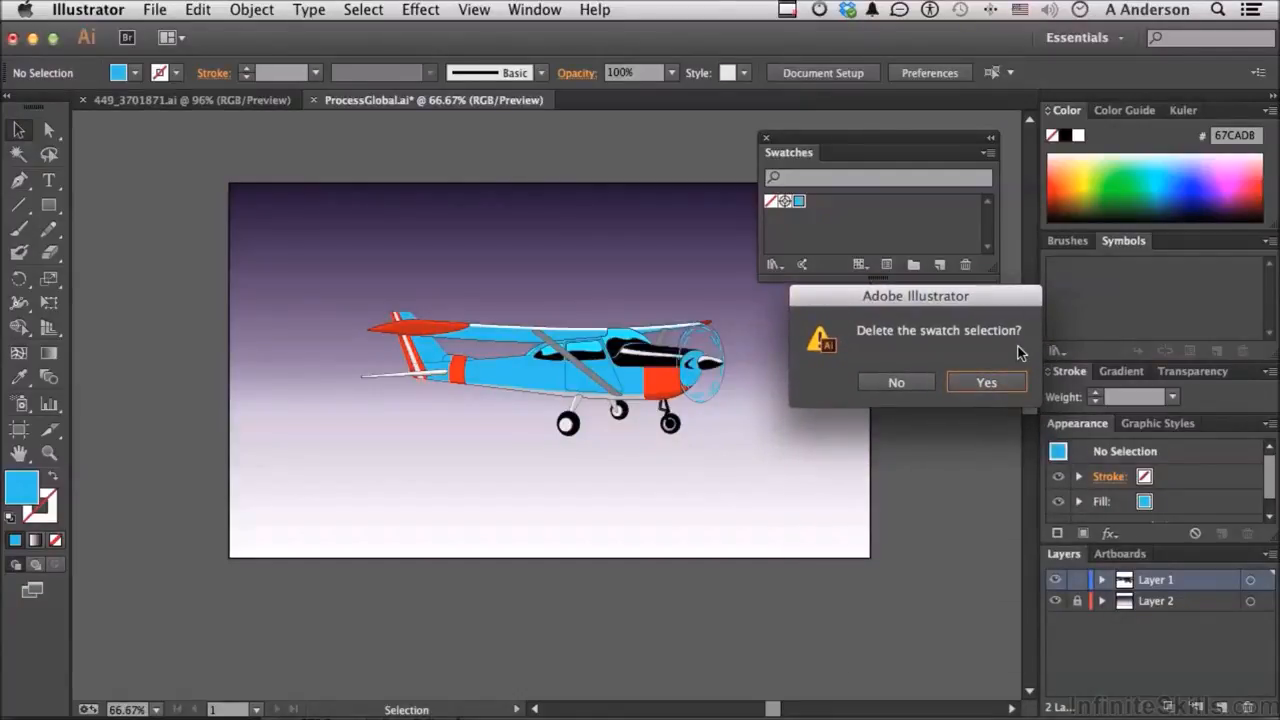
pyautogui.click(893, 383)
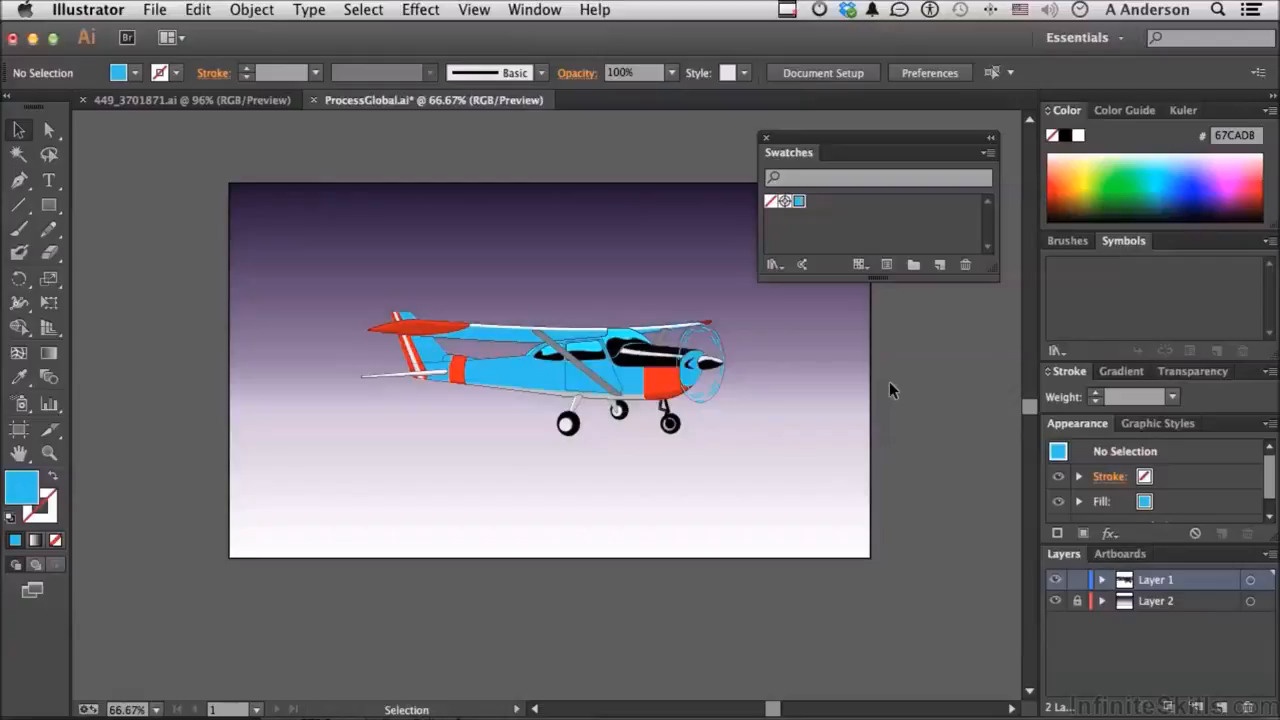
# Step: Delete the blue swatch and create a global RGB swatch 'Airplane Color' at R 118, G 151, B 137
pyautogui.keyDown('alt'); pyautogui.click(965, 264); pyautogui.keyUp('alt')
pyautogui.click(939, 265)
pyautogui.moveTo(912, 352); pyautogui.dragTo(965, 210)
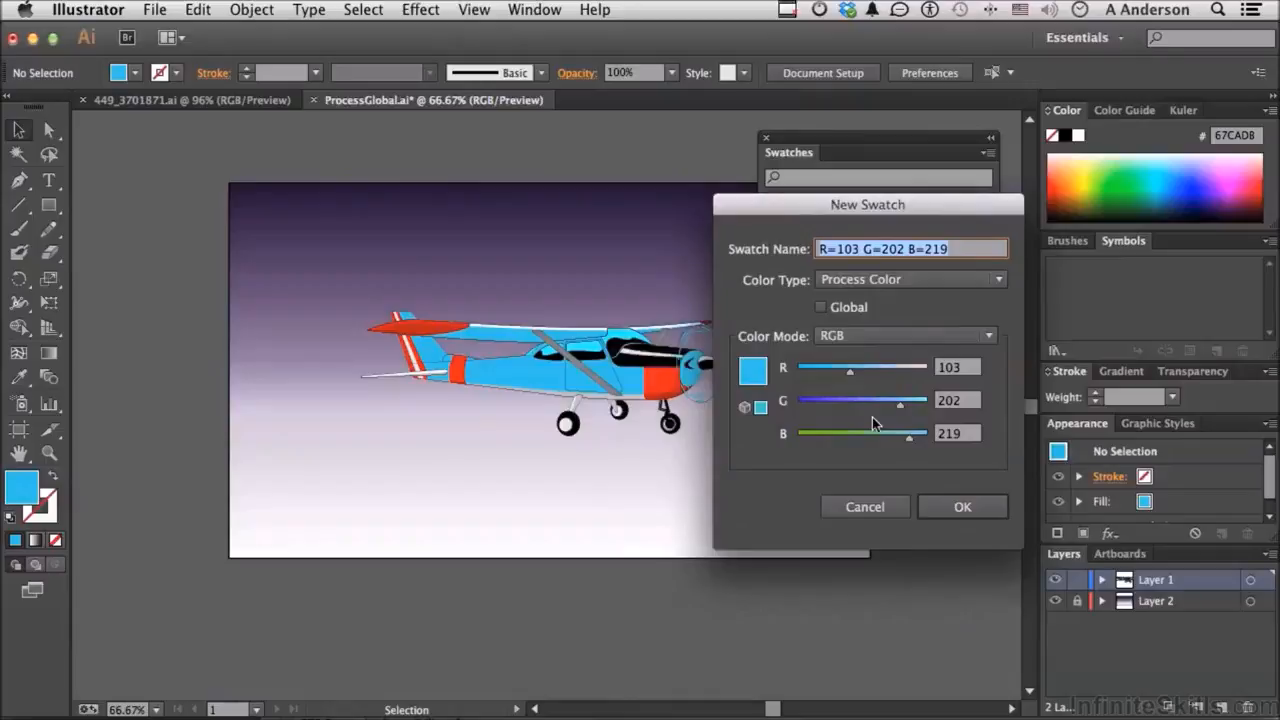
pyautogui.moveTo(849, 375); pyautogui.dragTo(831, 375)
pyautogui.moveTo(900, 412); pyautogui.dragTo(867, 440)
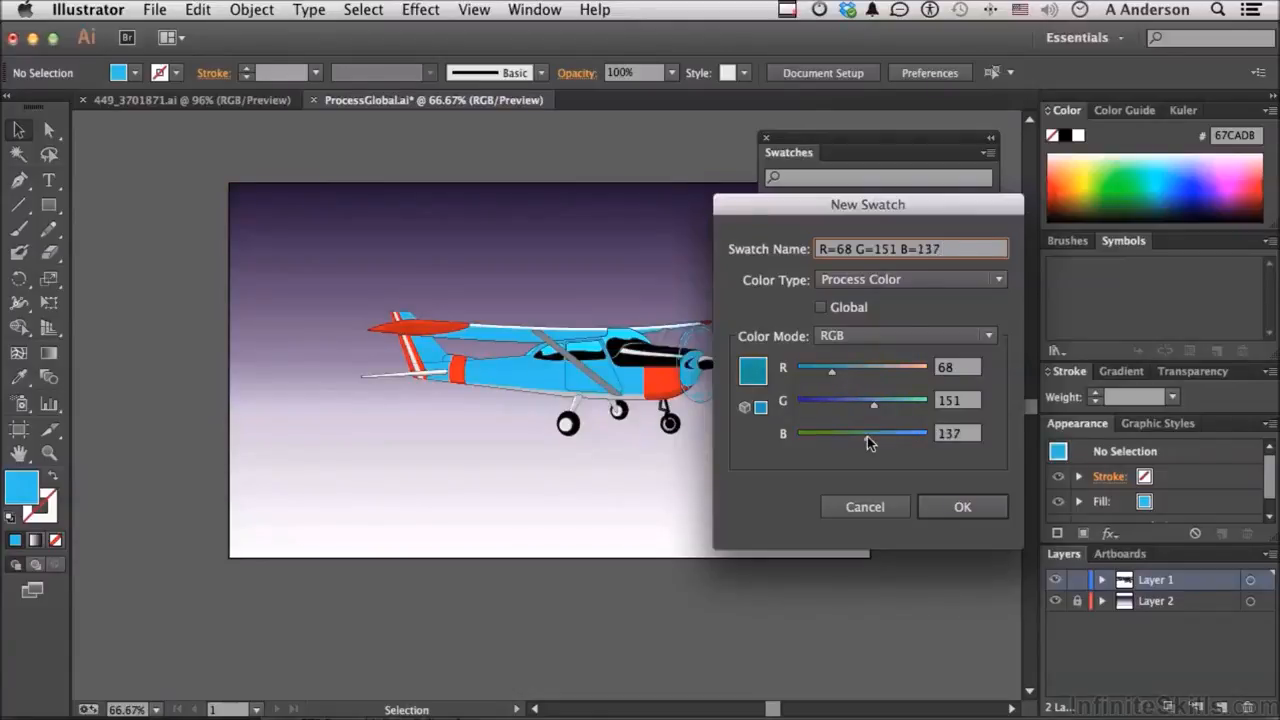
pyautogui.moveTo(834, 373); pyautogui.dragTo(859, 373)
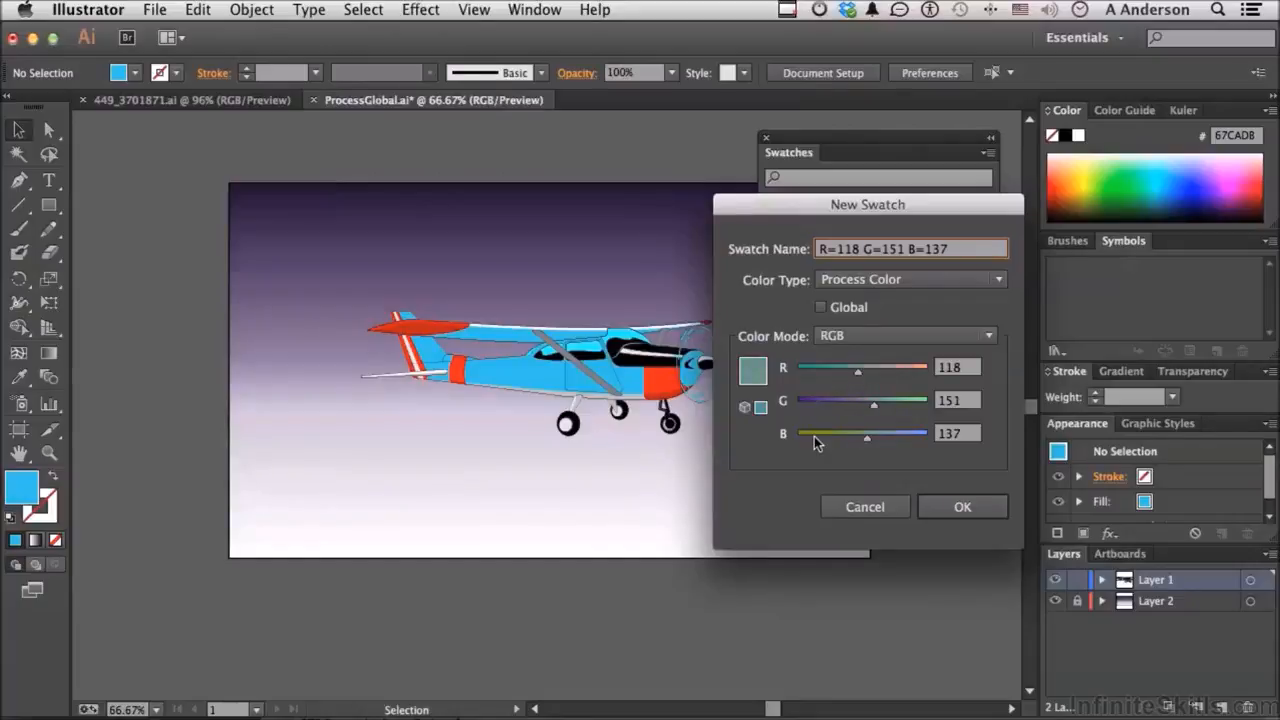
pyautogui.click(822, 308)
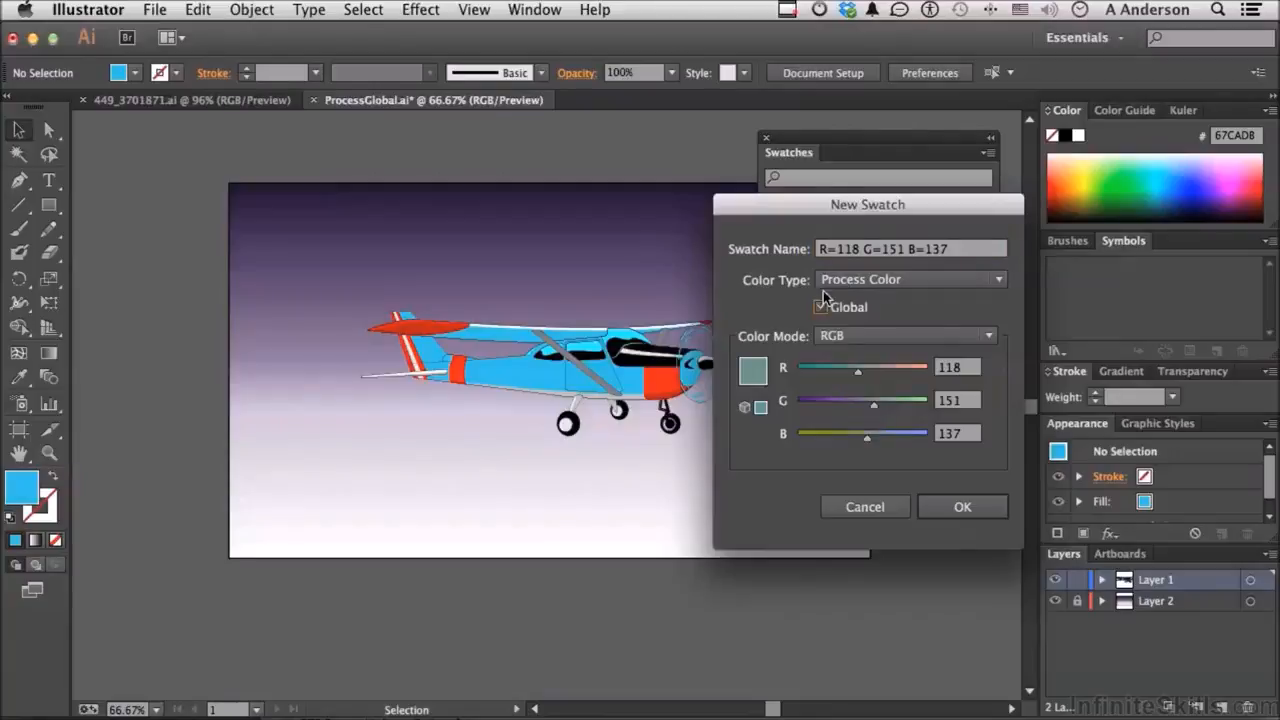
pyautogui.tripleClick(839, 248)
pyautogui.write('Airplane Color')
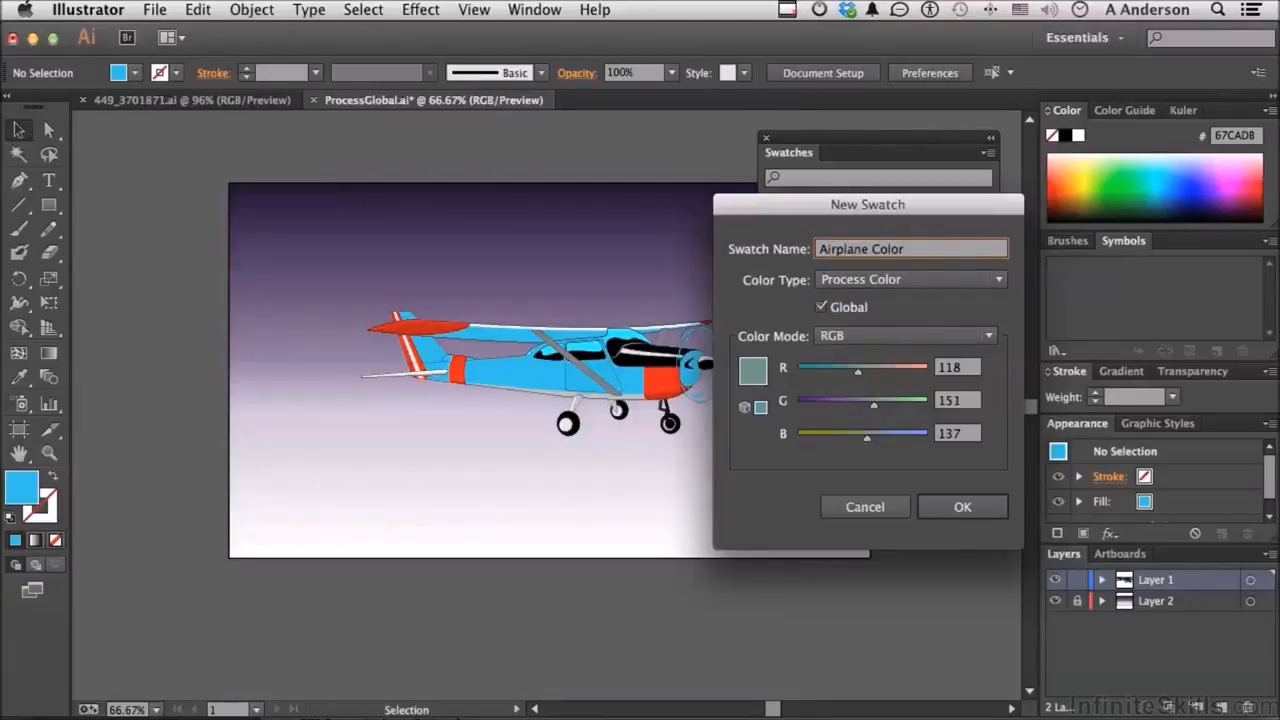
pyautogui.click(955, 507)
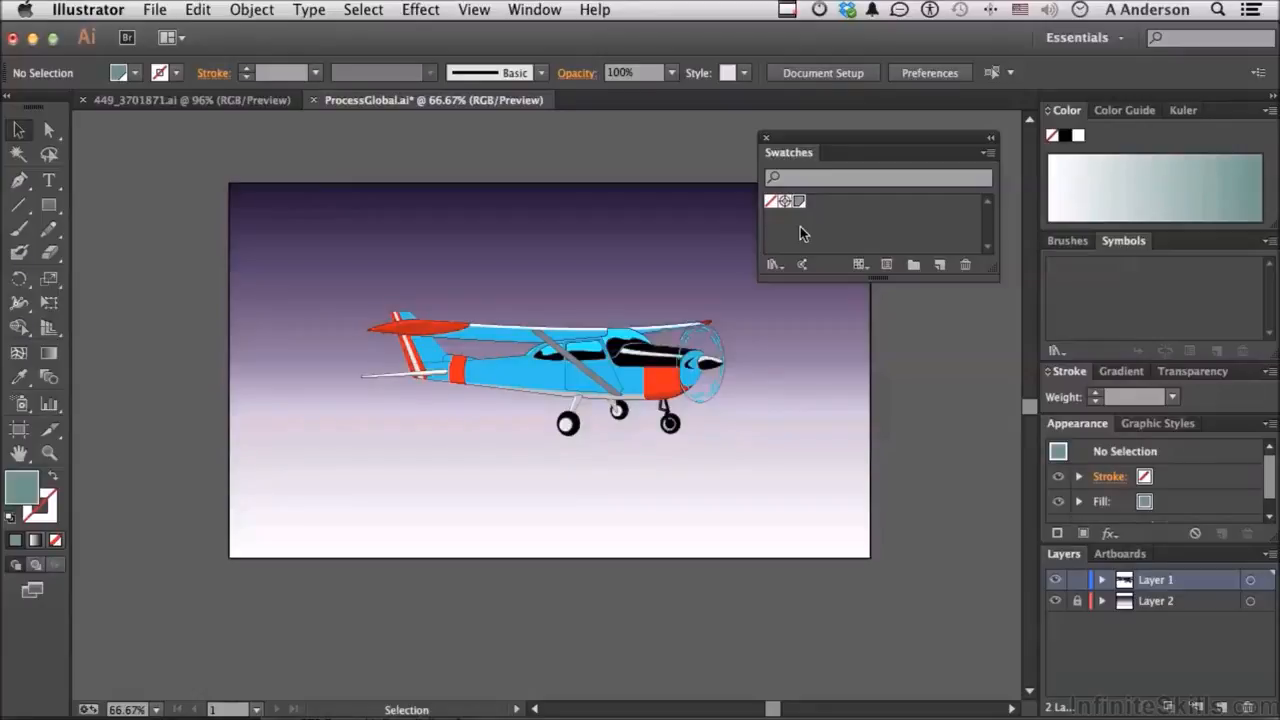
# Step: Inside the airplane group, apply Airplane Color to the fuselage and the wing beneath, then deselect
pyautogui.doubleClick(549, 377)
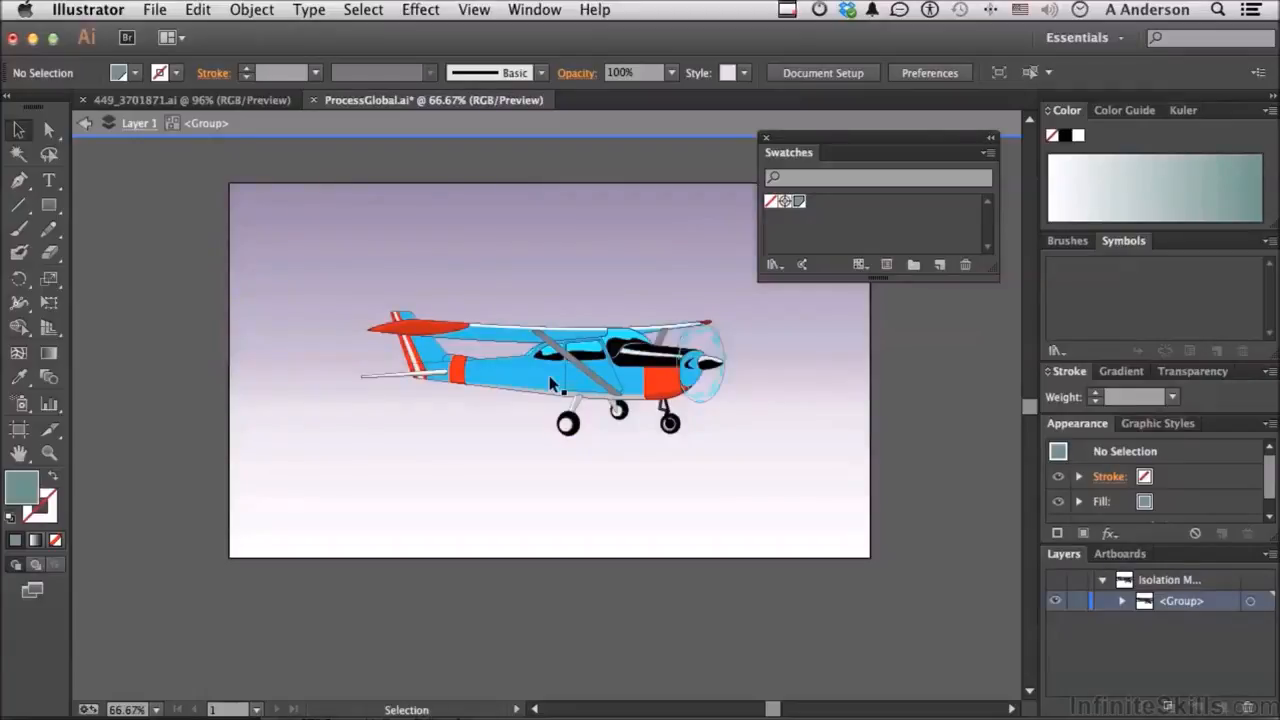
pyautogui.click(549, 377)
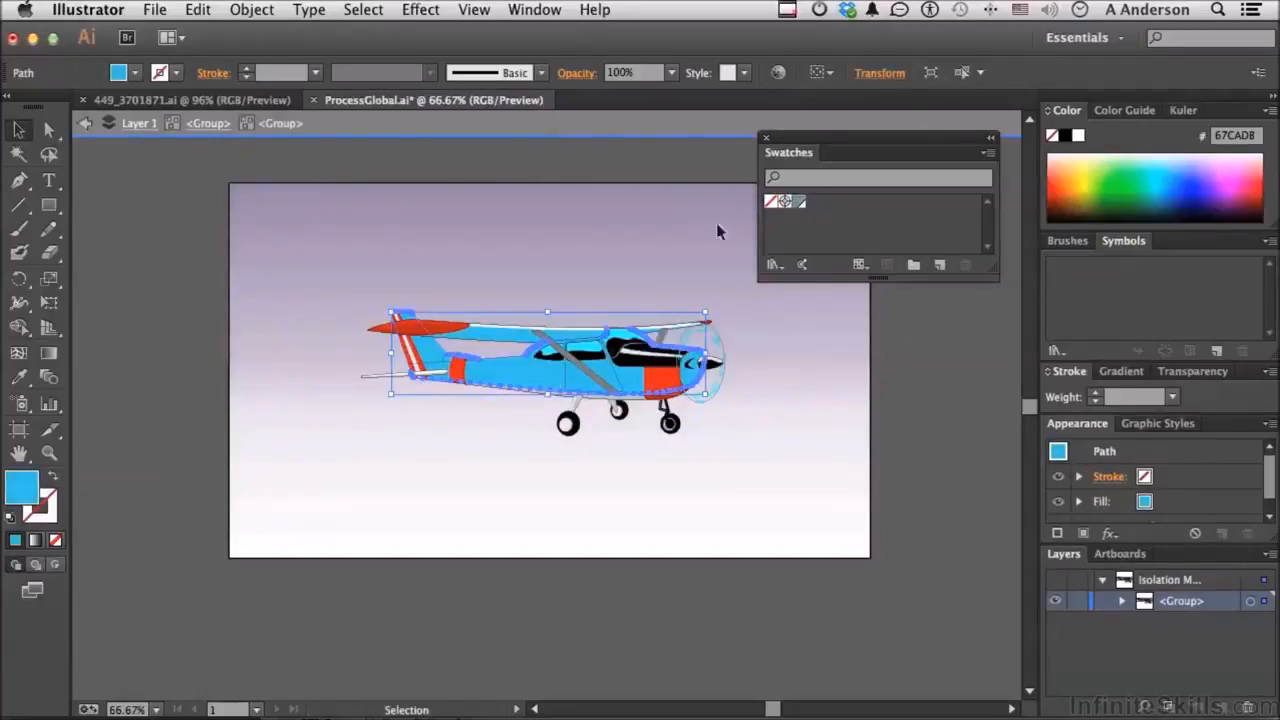
pyautogui.click(798, 201)
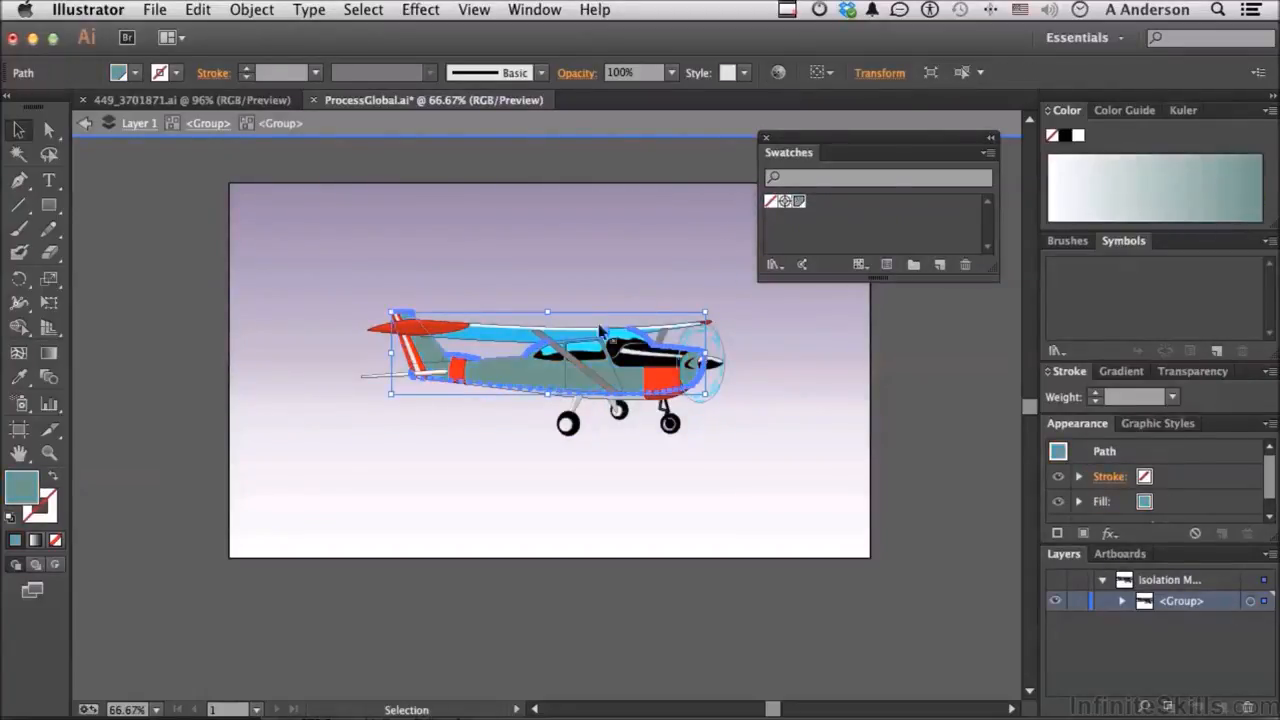
pyautogui.click(512, 338)
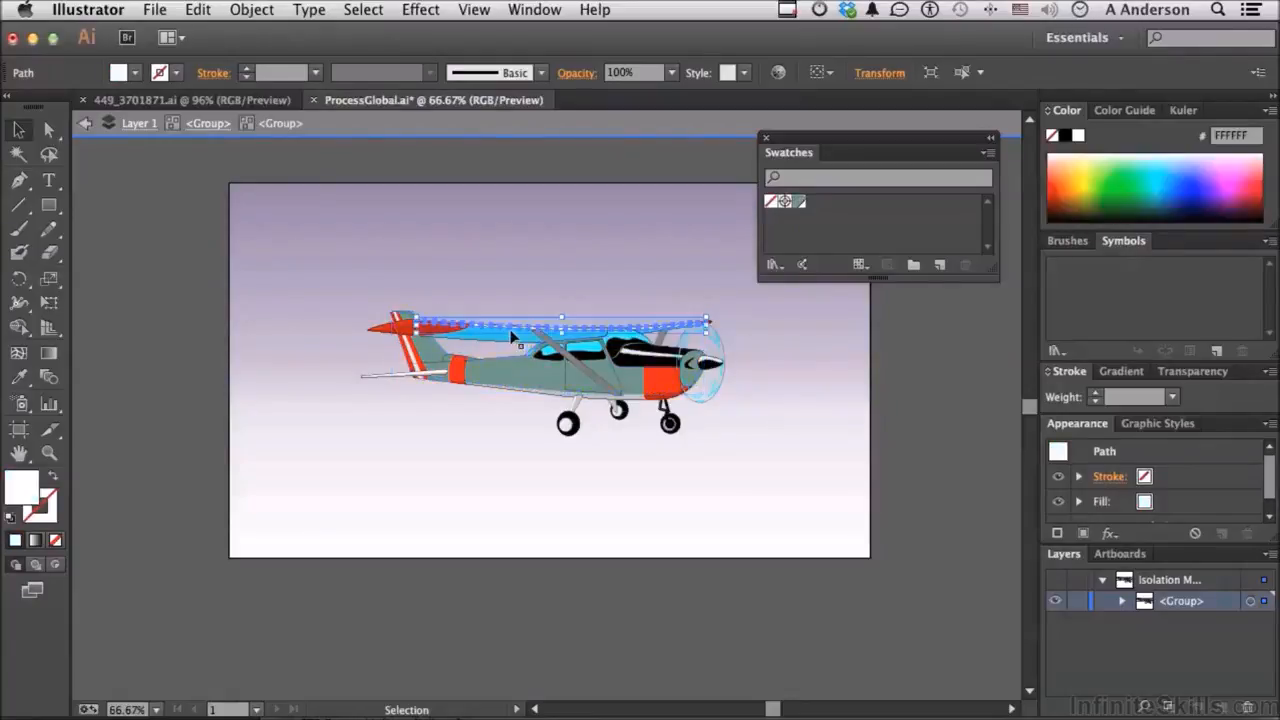
pyautogui.click(514, 344)
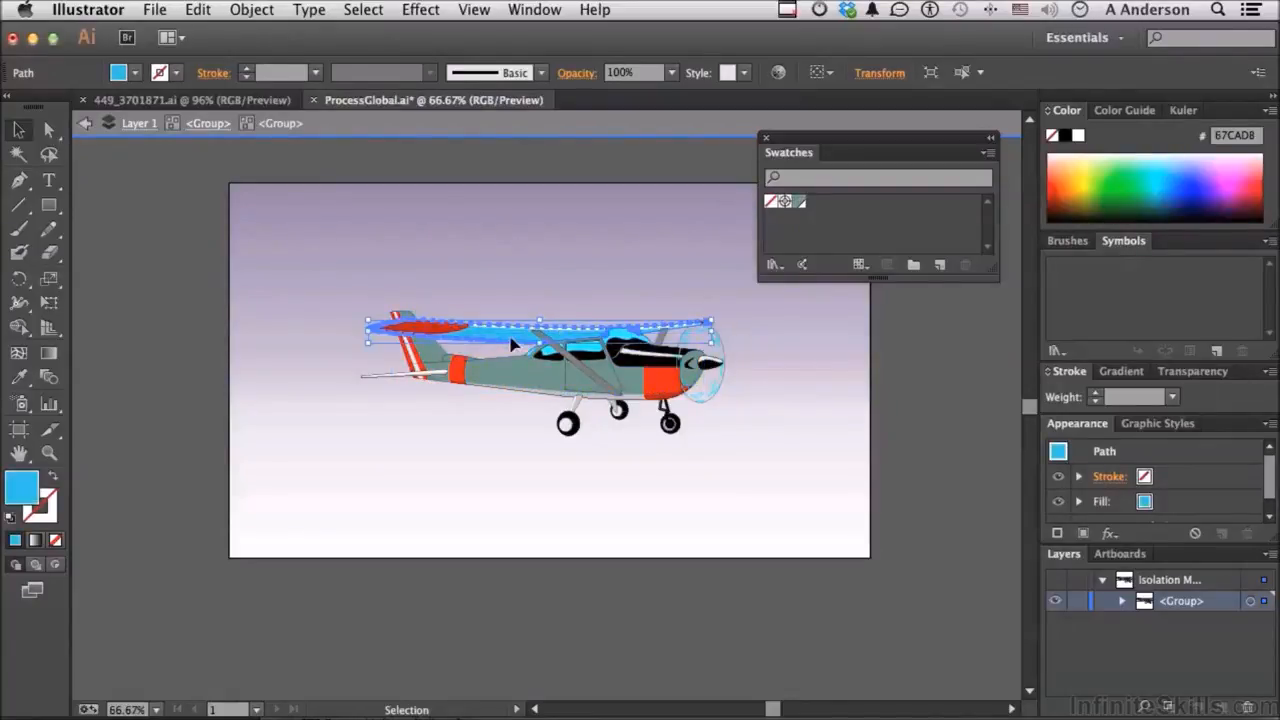
pyautogui.click(796, 203)
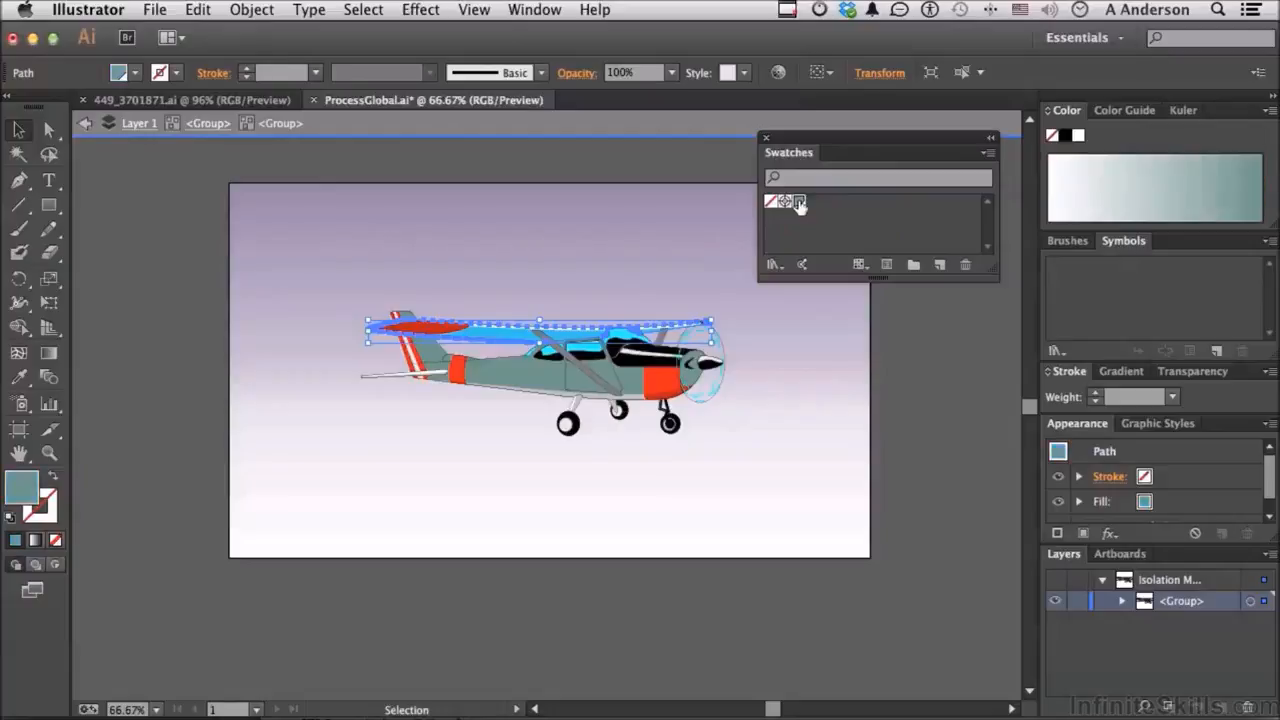
pyautogui.click(806, 404)
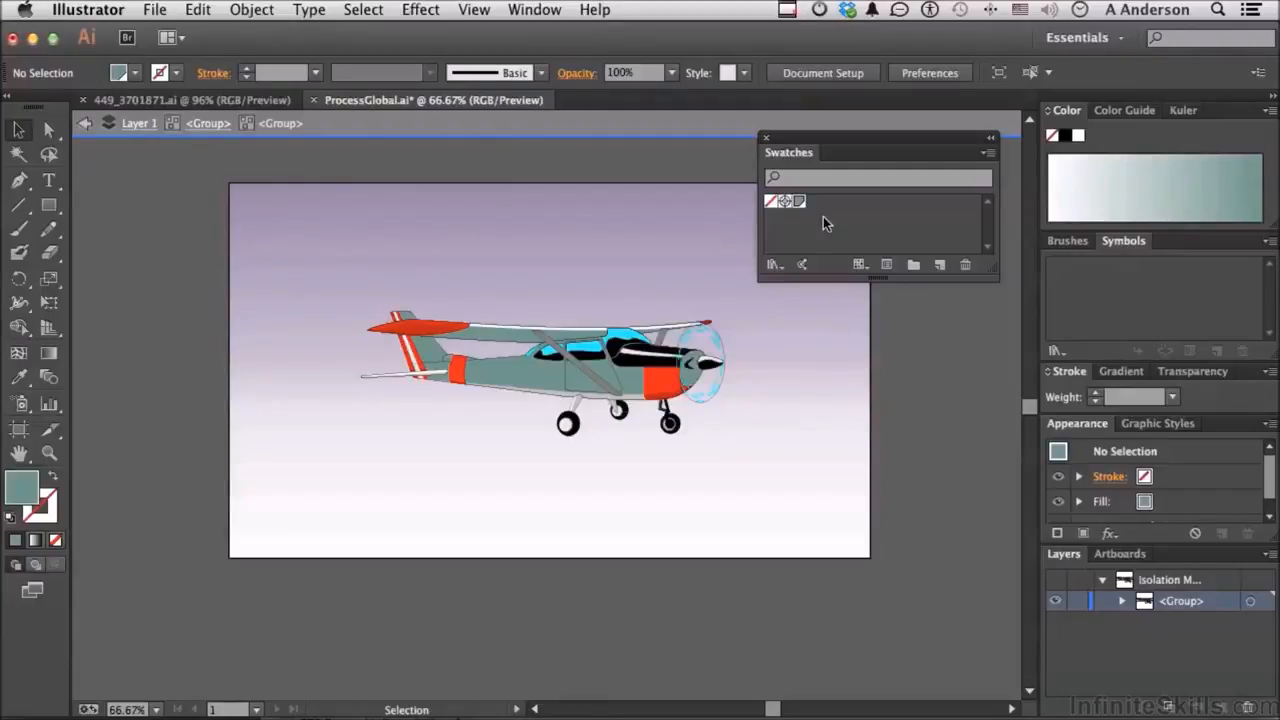
# Step: Edit the Airplane Color swatch with Preview on to purple R=151 G=91 B=185
pyautogui.doubleClick(799, 202)
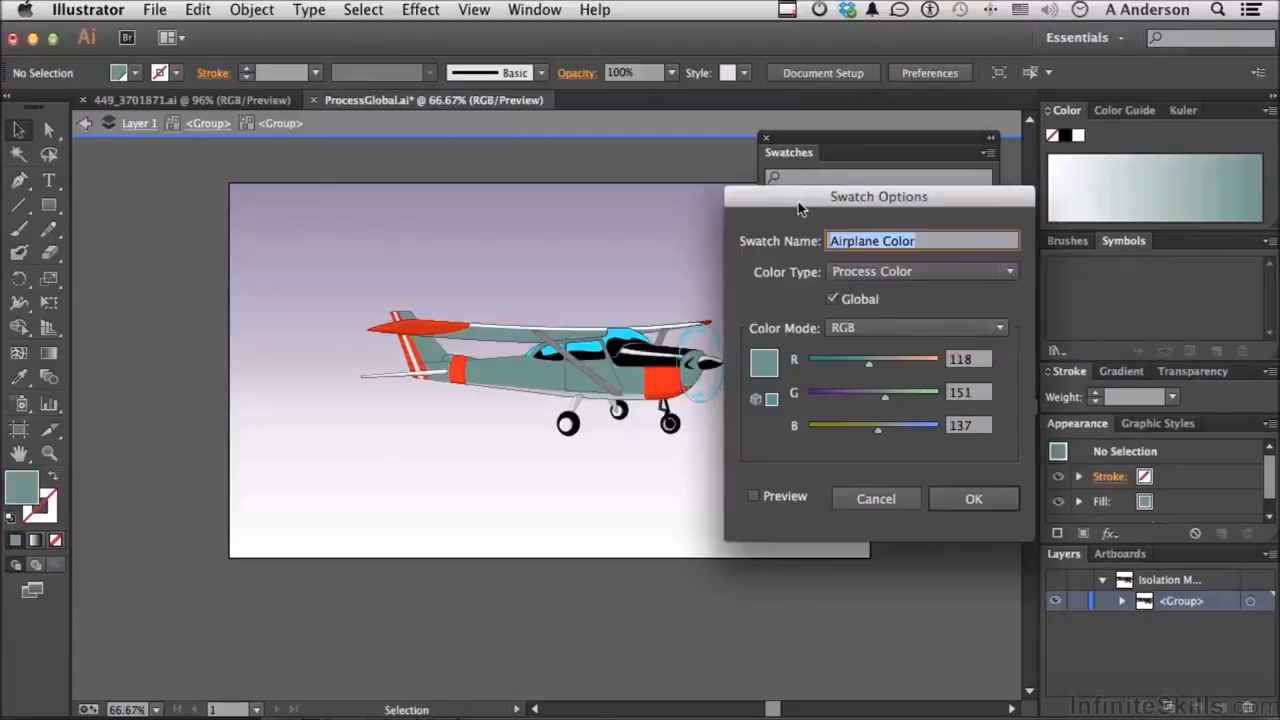
pyautogui.moveTo(798, 201); pyautogui.dragTo(858, 190)
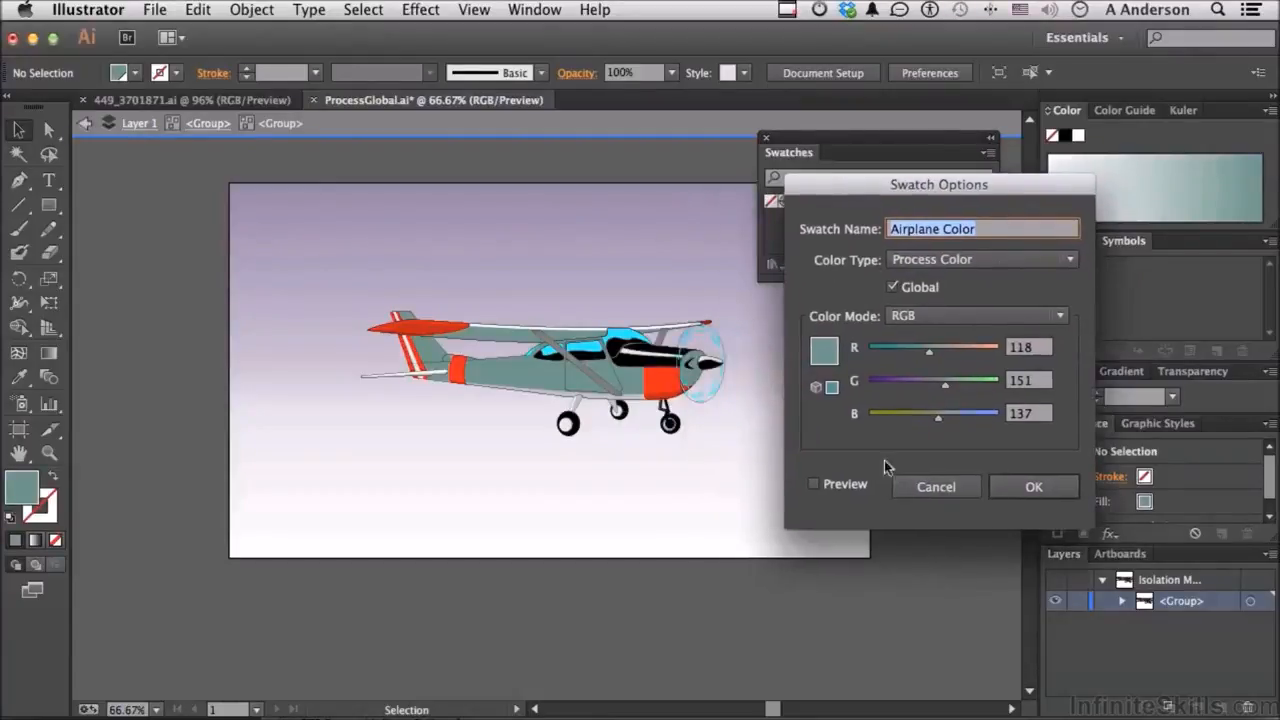
pyautogui.click(814, 486)
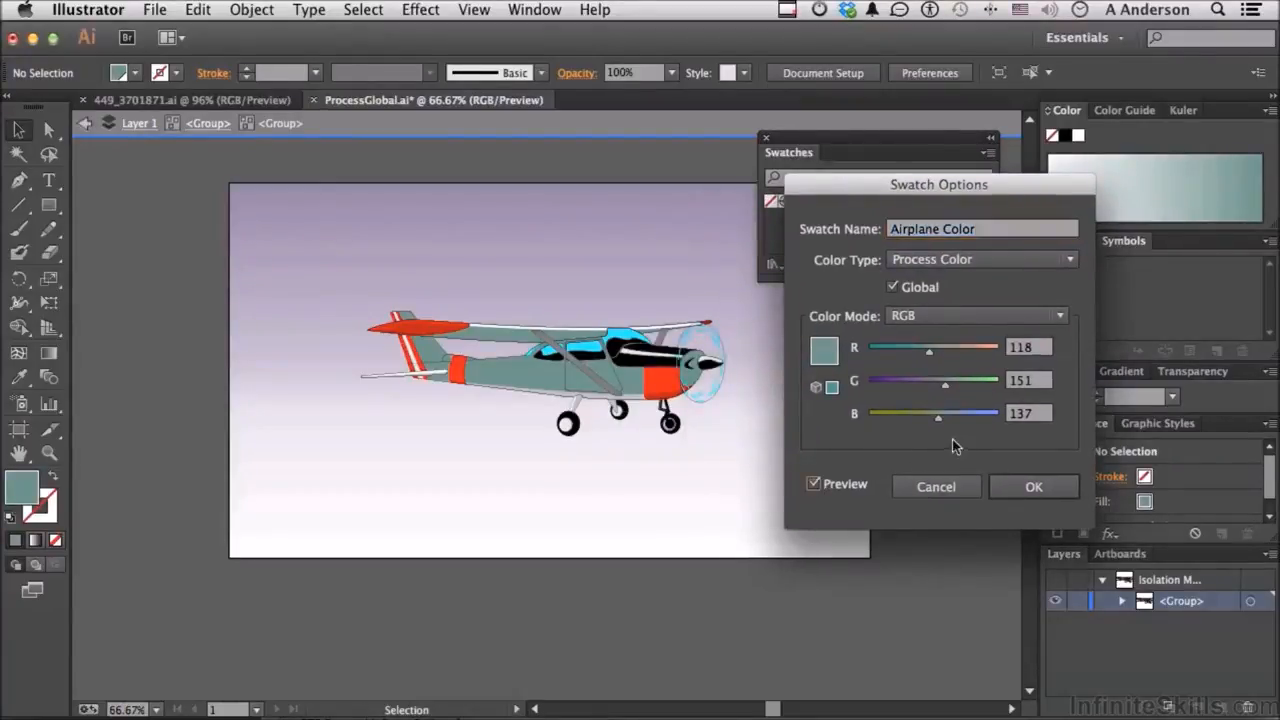
pyautogui.moveTo(939, 420); pyautogui.dragTo(951, 360)
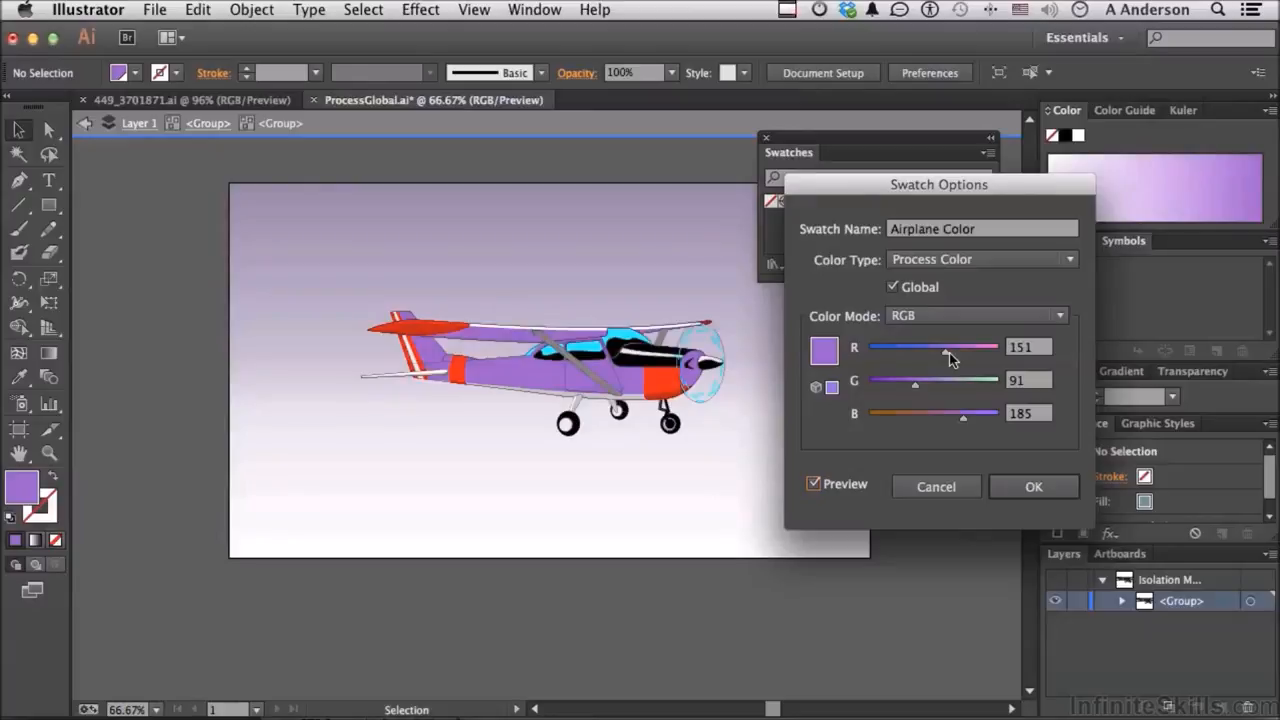
pyautogui.click(936, 486)
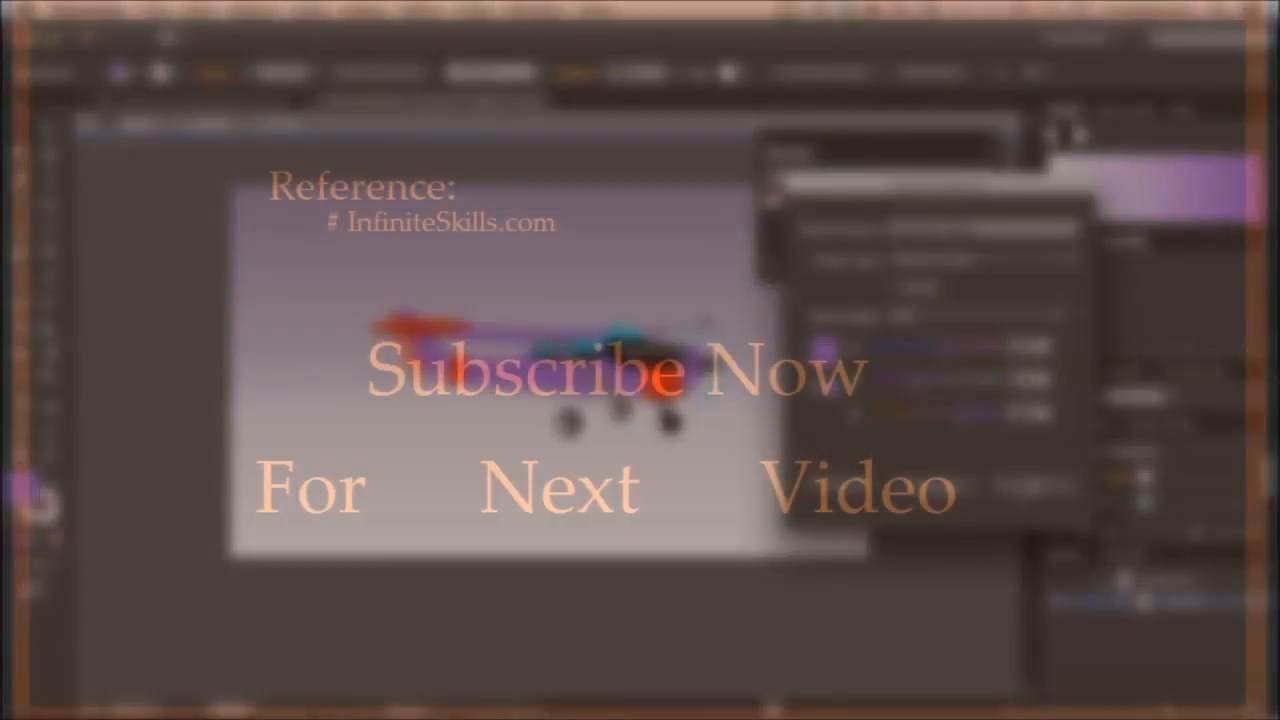